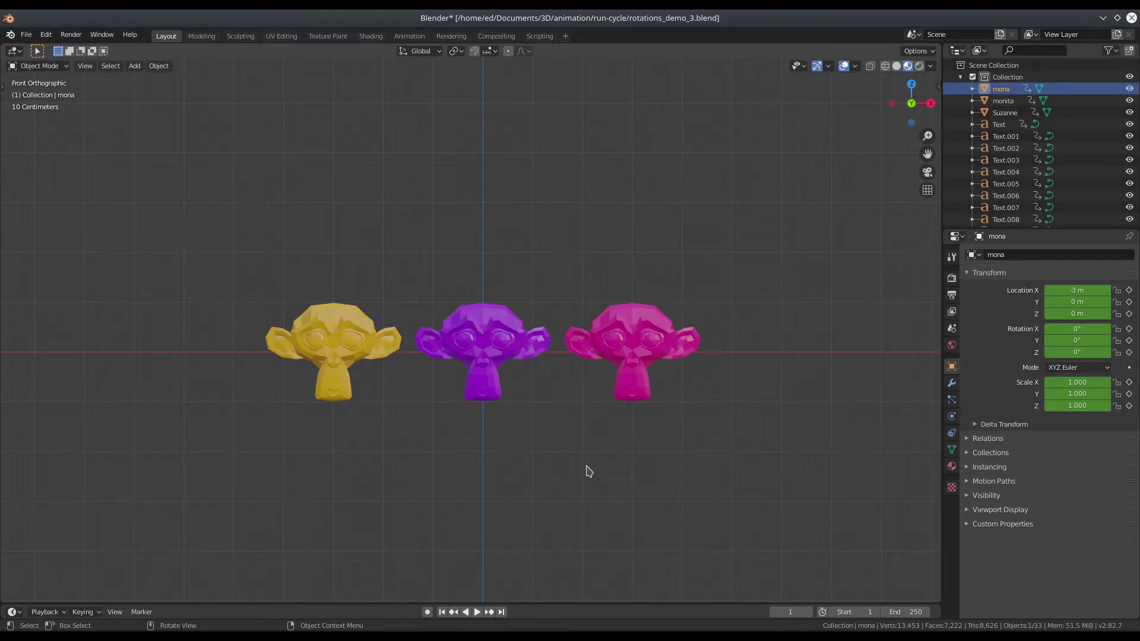
Step through the animation to frame 7 to examine the pink monkey's moves along X, Y and Z in that order
{"action": "key", "text": "Right"}
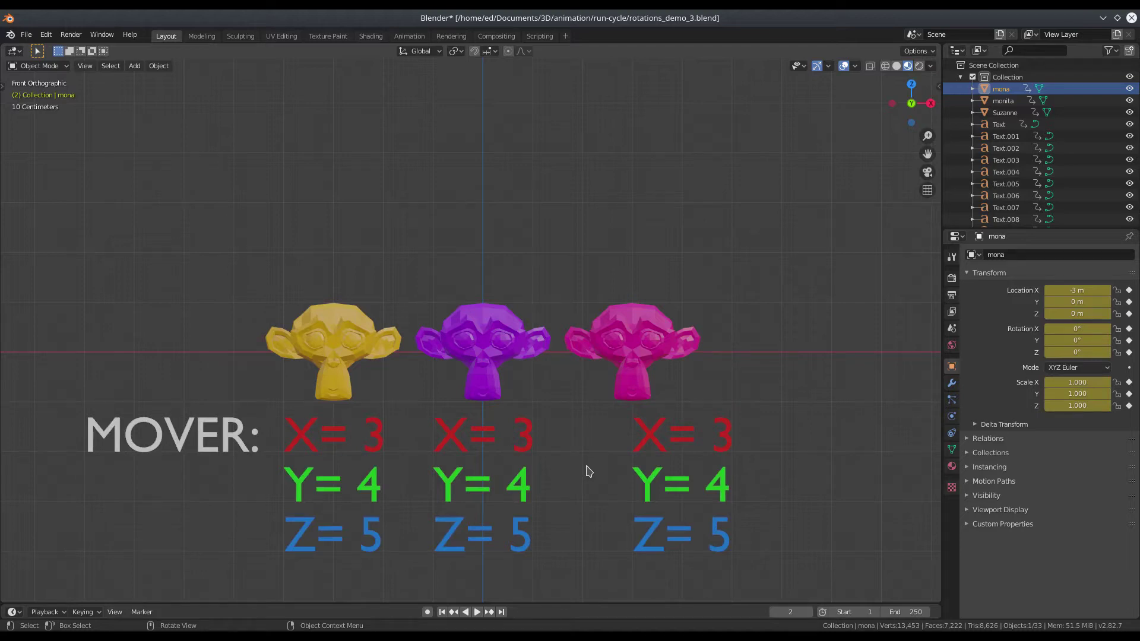
{"action": "key", "text": "Right"}
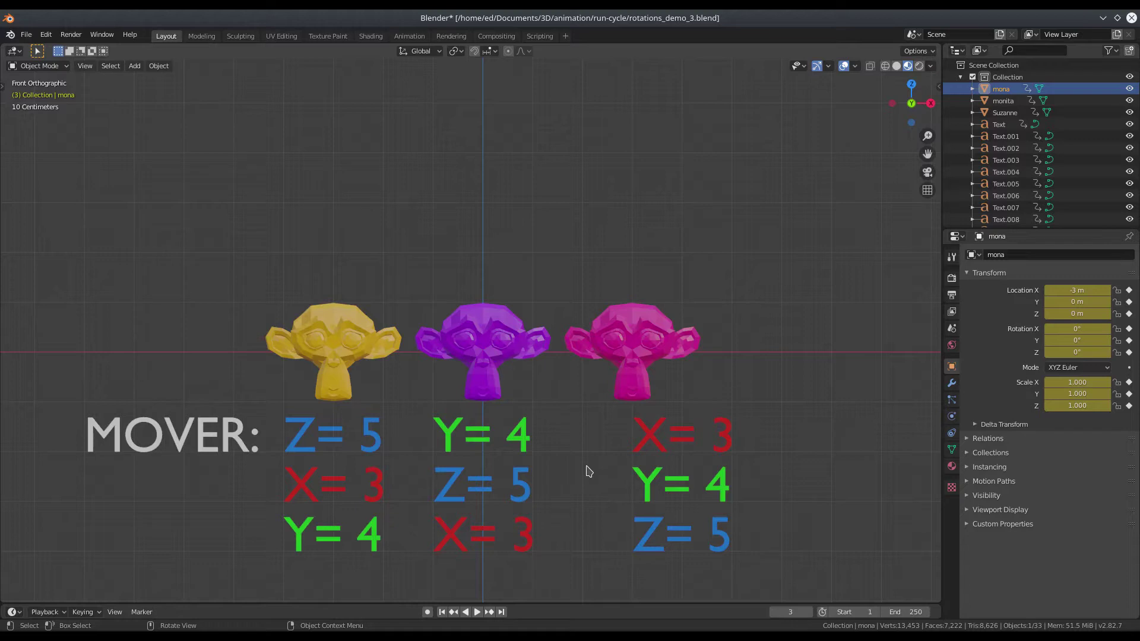
{"action": "key", "text": "Right"}
{"action": "key", "text": "Right"}
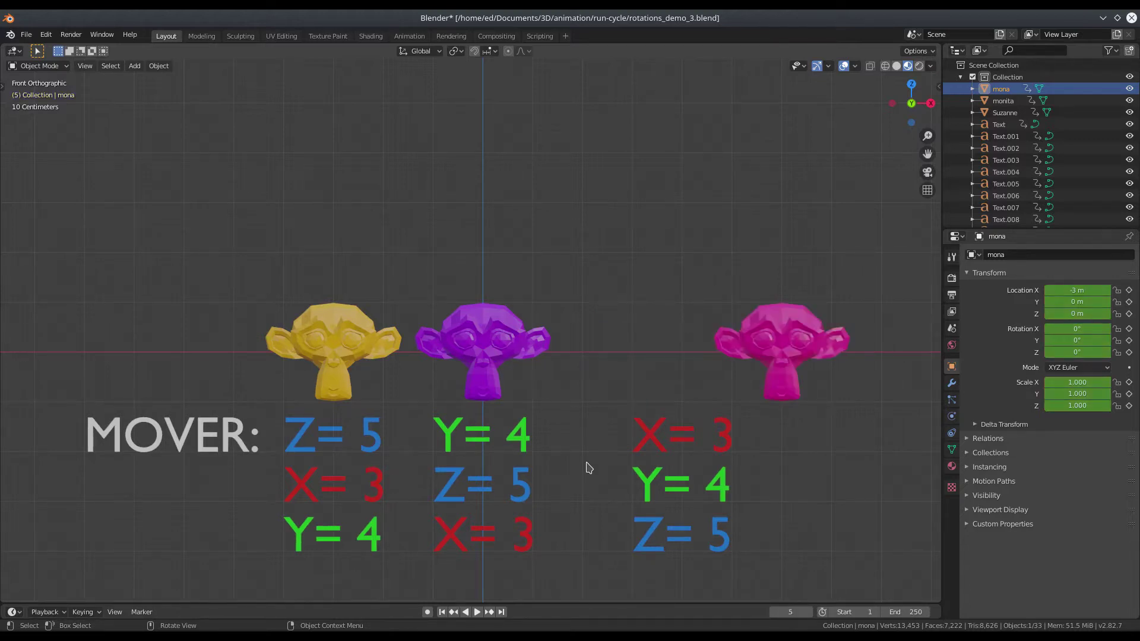
{"action": "middle_click_drag", "start_coordinate": [596, 369], "coordinate": [562, 402]}
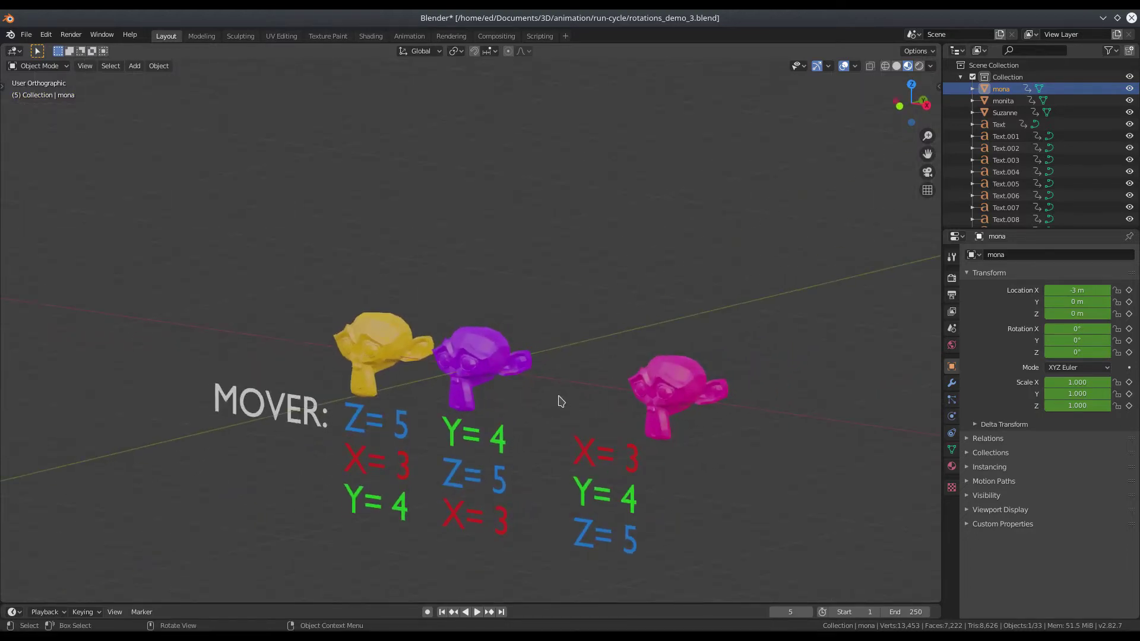
{"action": "key", "text": "Right"}
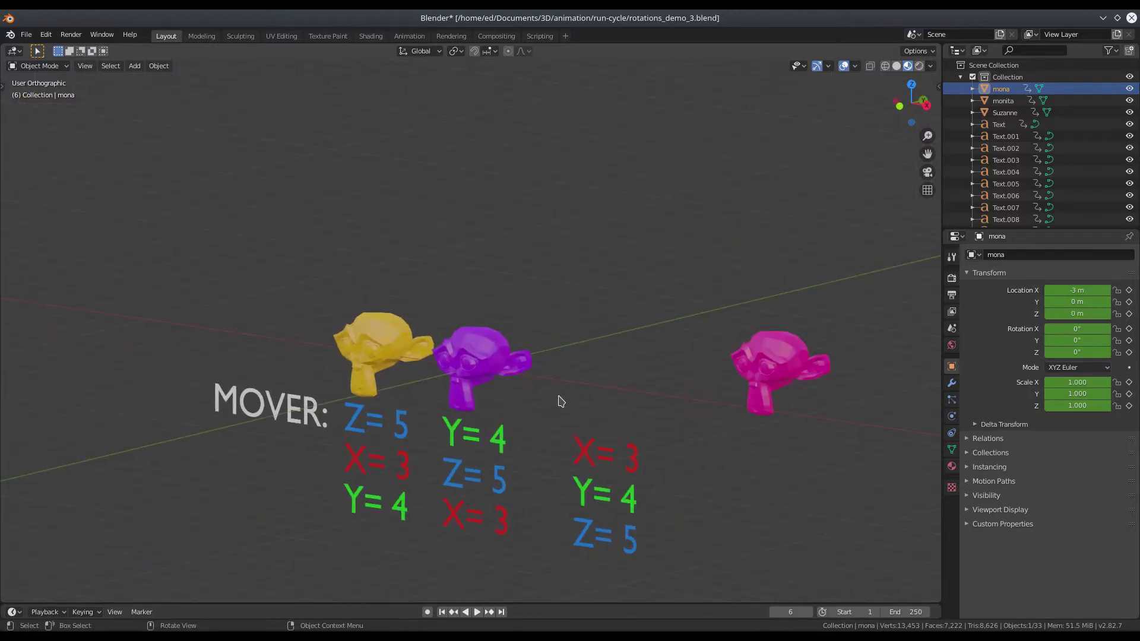
{"action": "key", "text": "Right"}
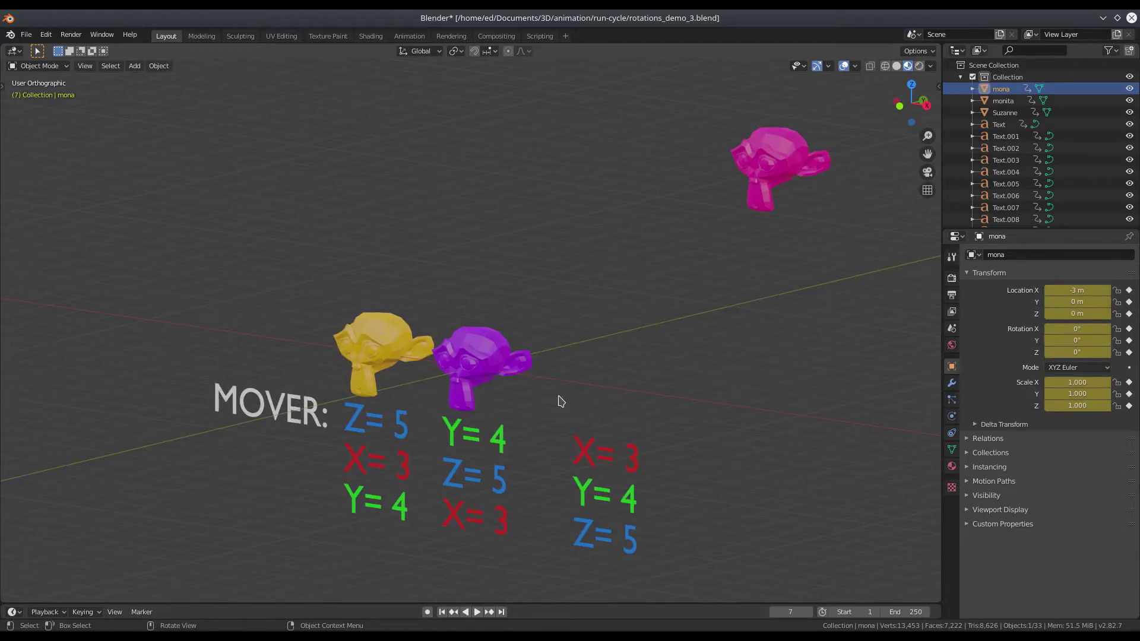
Advance to frame 10 to examine the purple monkey's moves in the order Y, Z, X
{"action": "key", "text": "Right"}
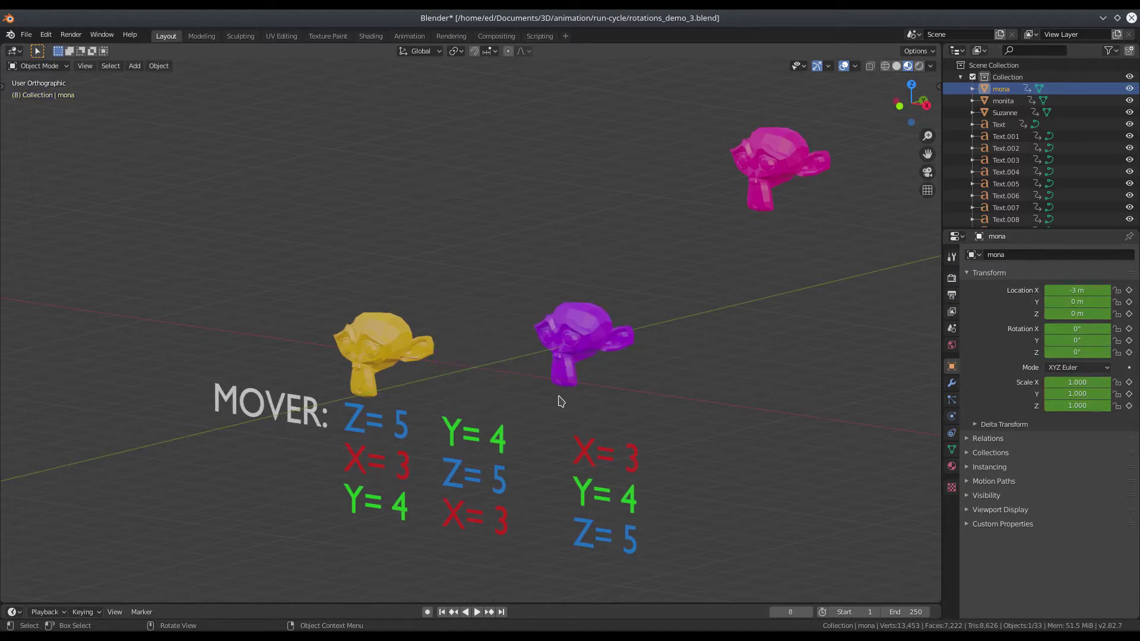
{"action": "key", "text": "Right"}
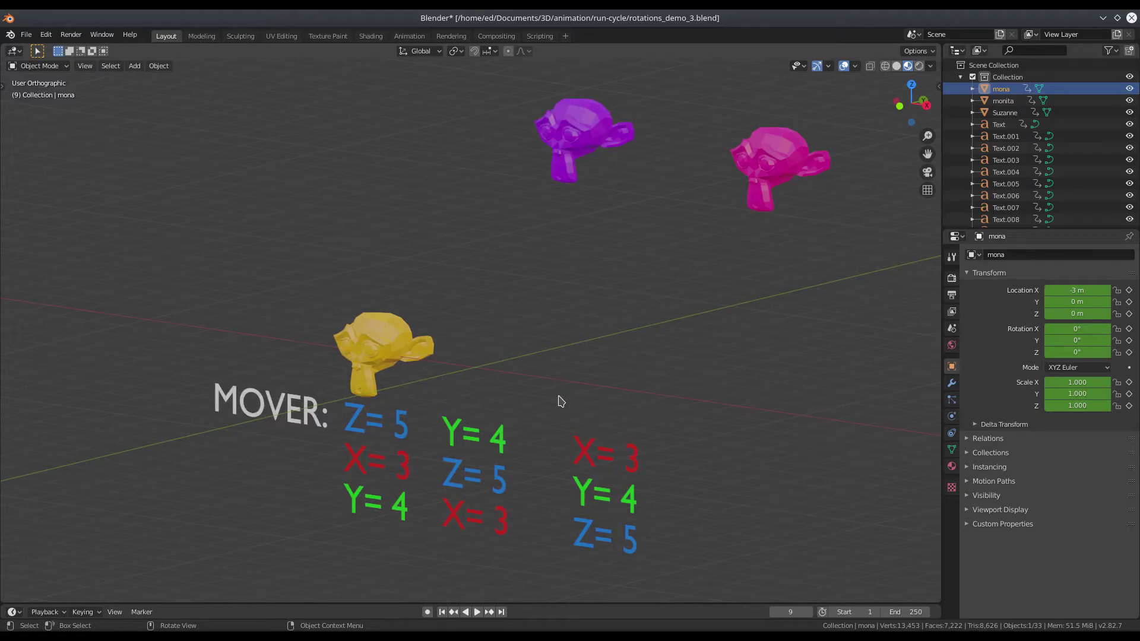
{"action": "key", "text": "Right"}
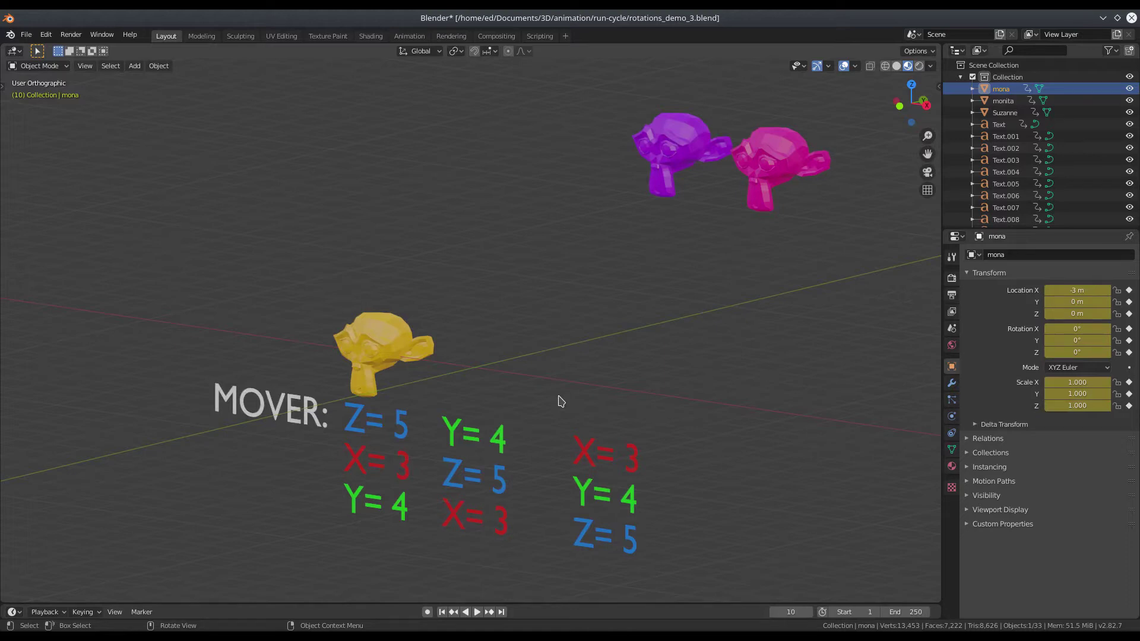
Advance to frame 13 to examine the yellow monkey's Z, X, Y moves, and compare the three monkeys' final positions from several angles
{"action": "key", "text": "Right"}
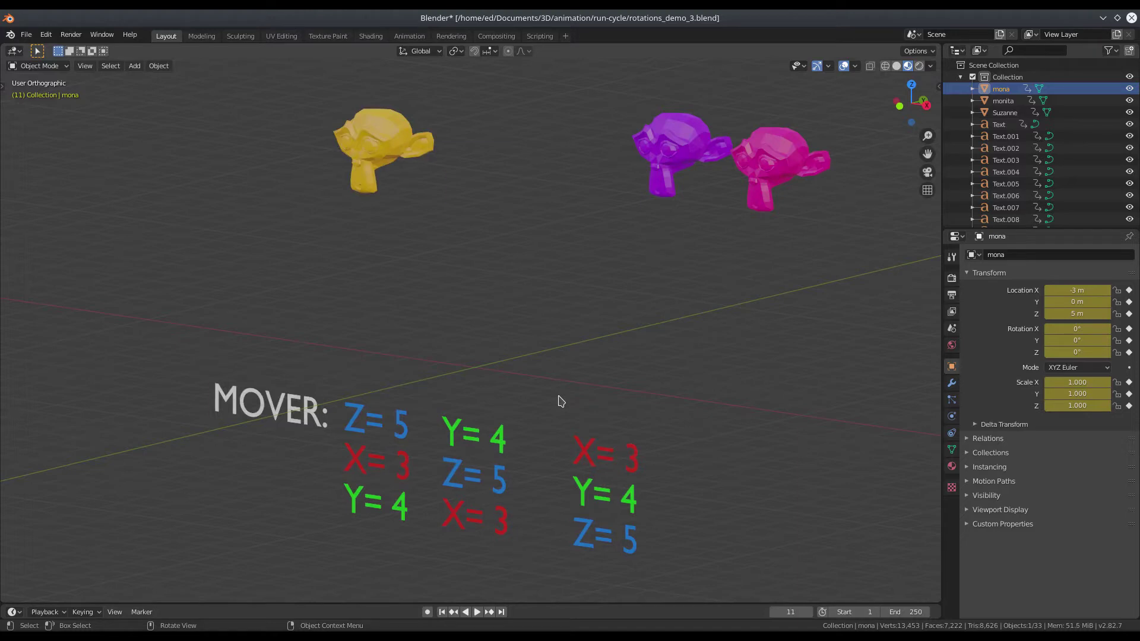
{"action": "key", "text": "Right"}
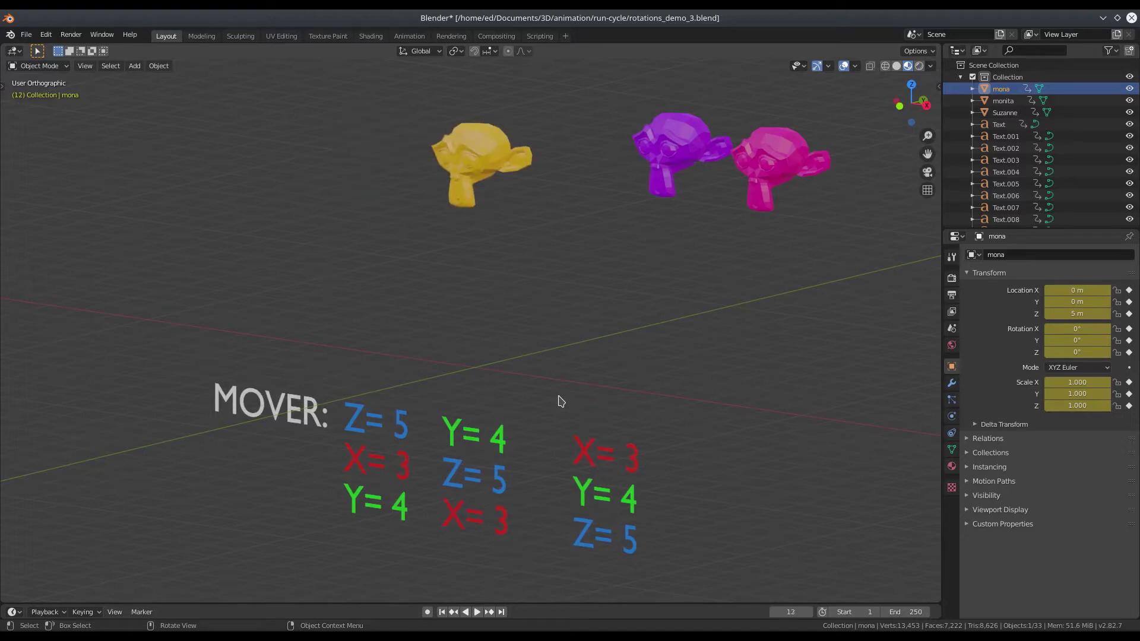
{"action": "key", "text": "Right"}
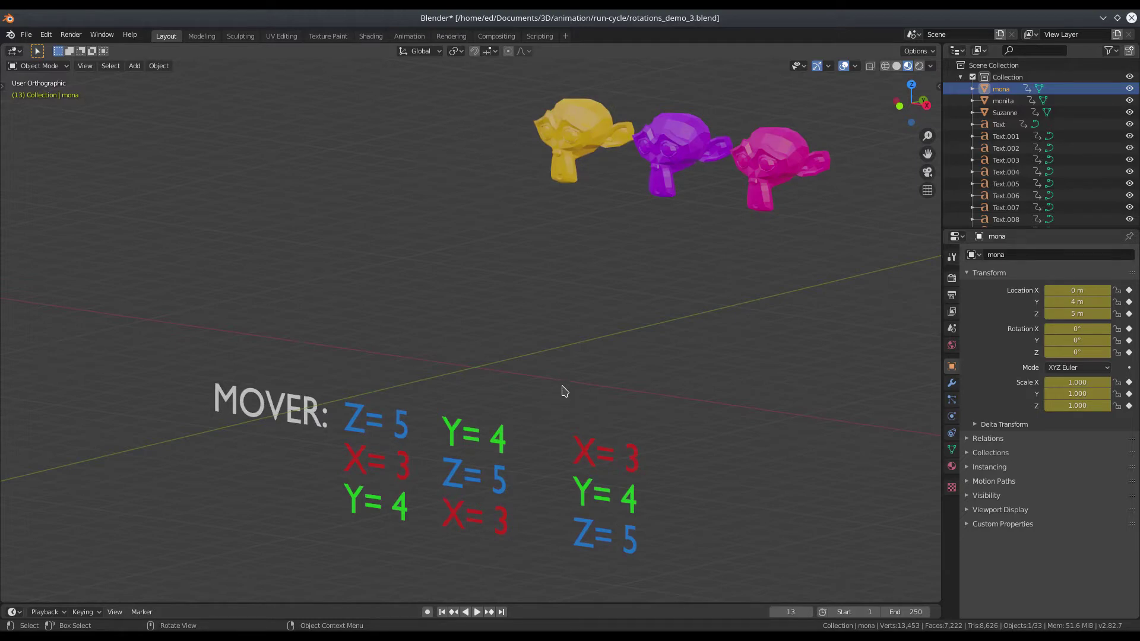
{"action": "key", "text": "KP_1"}
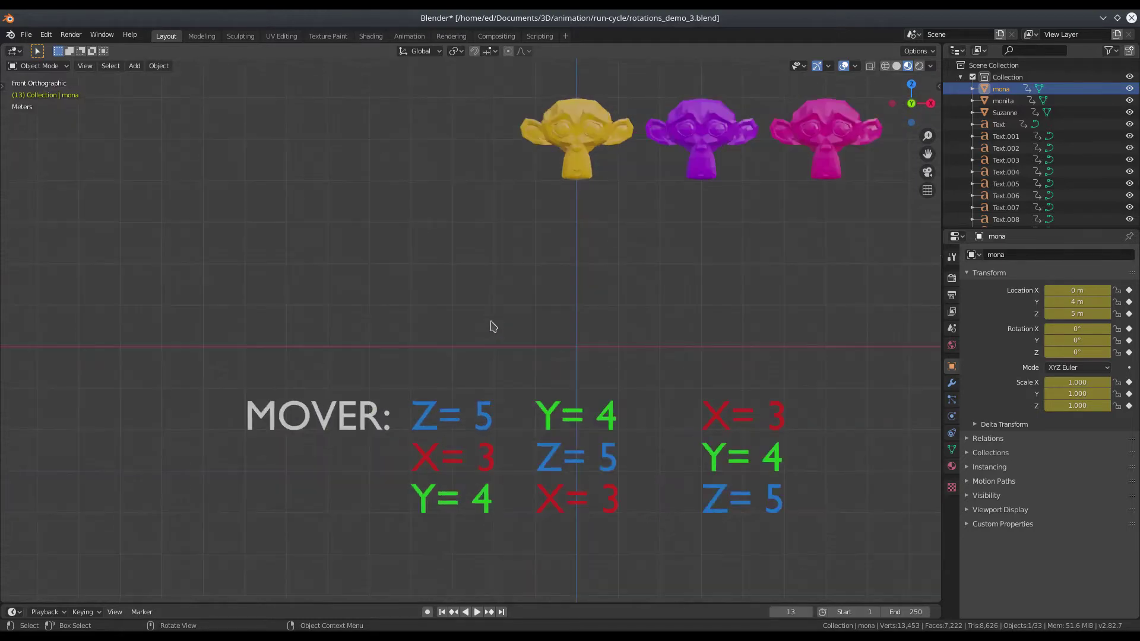
{"action": "scroll", "coordinate": [514, 288], "scroll_direction": "down", "scroll_amount": 1}
{"action": "middle_click_drag", "start_coordinate": [647, 291], "coordinate": [523, 135], "text": "shift"}
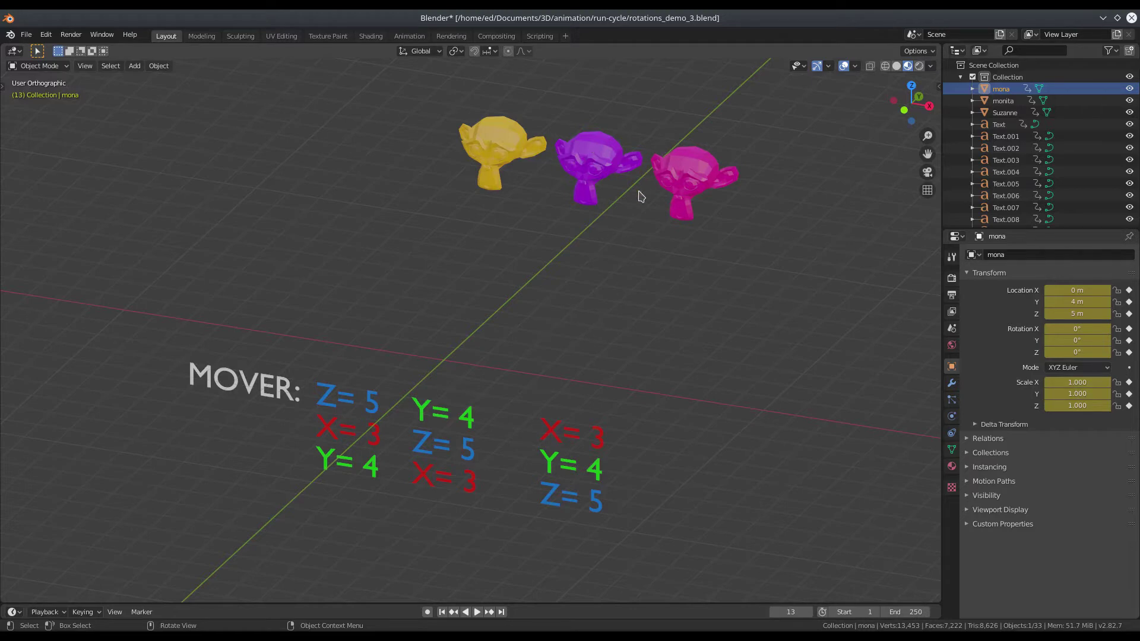
Advance to frame 17 in the front view to examine the scaling orders listed under ESCALAR for each monkey
{"action": "key", "text": "KP_1"}
{"action": "key", "text": "Right"}
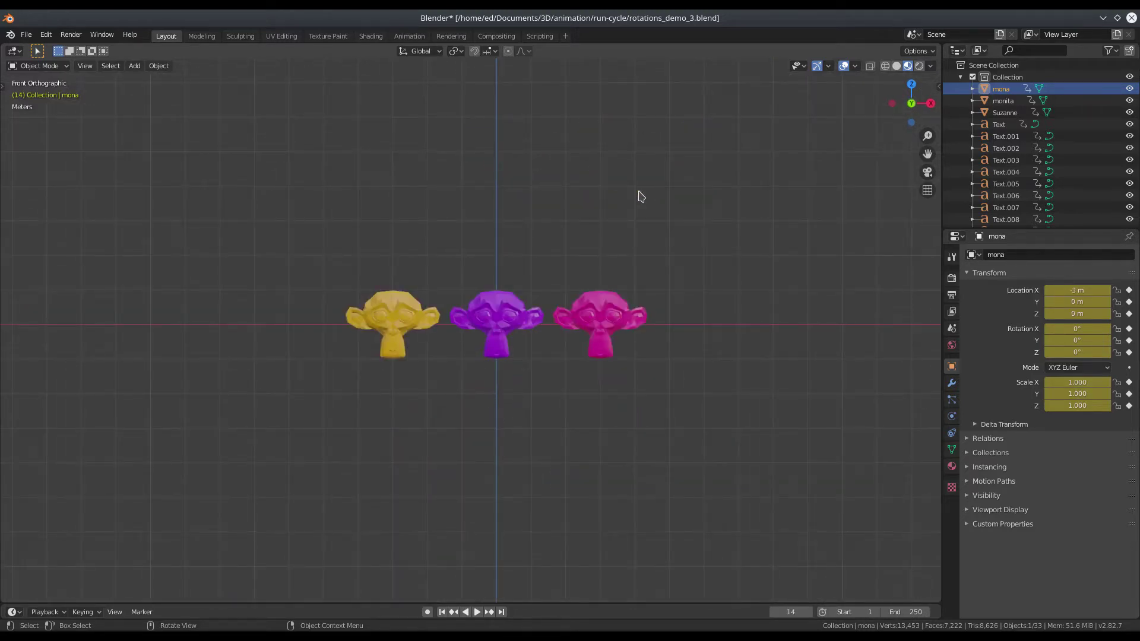
{"action": "key", "text": "Right"}
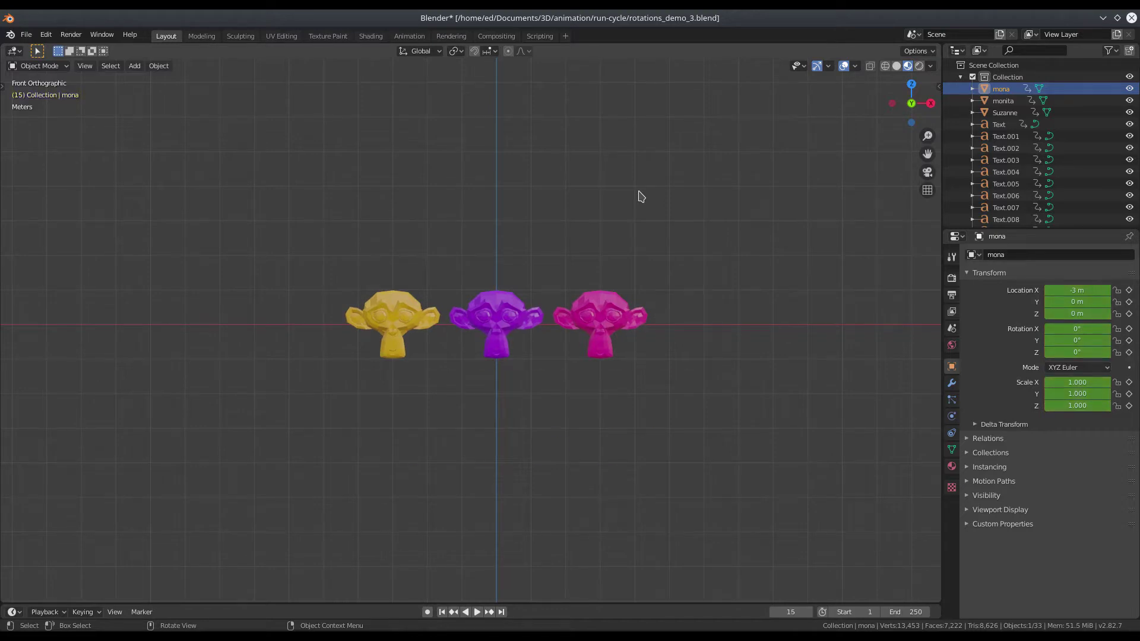
{"action": "key", "text": "Right"}
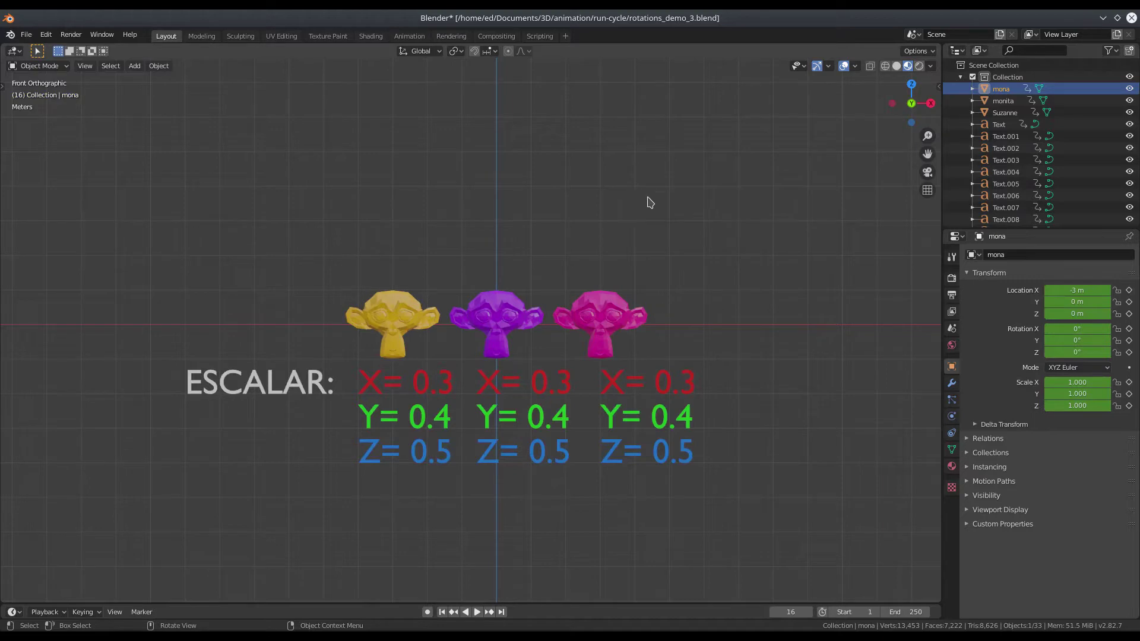
{"action": "scroll", "coordinate": [581, 395], "scroll_direction": "up", "scroll_amount": 1}
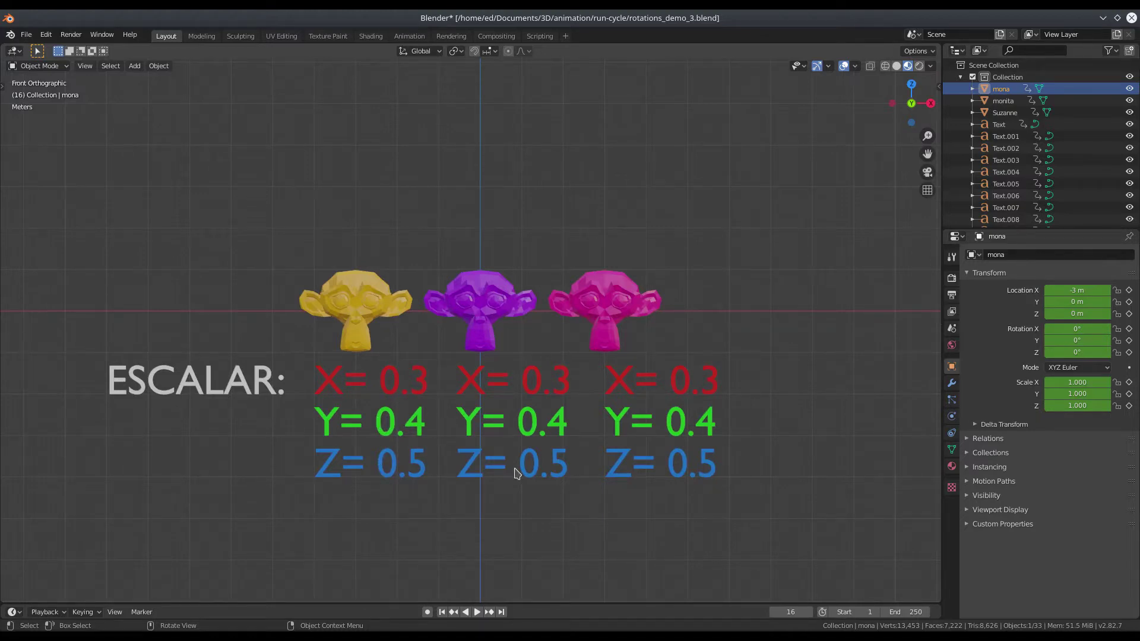
{"action": "key", "text": "Right"}
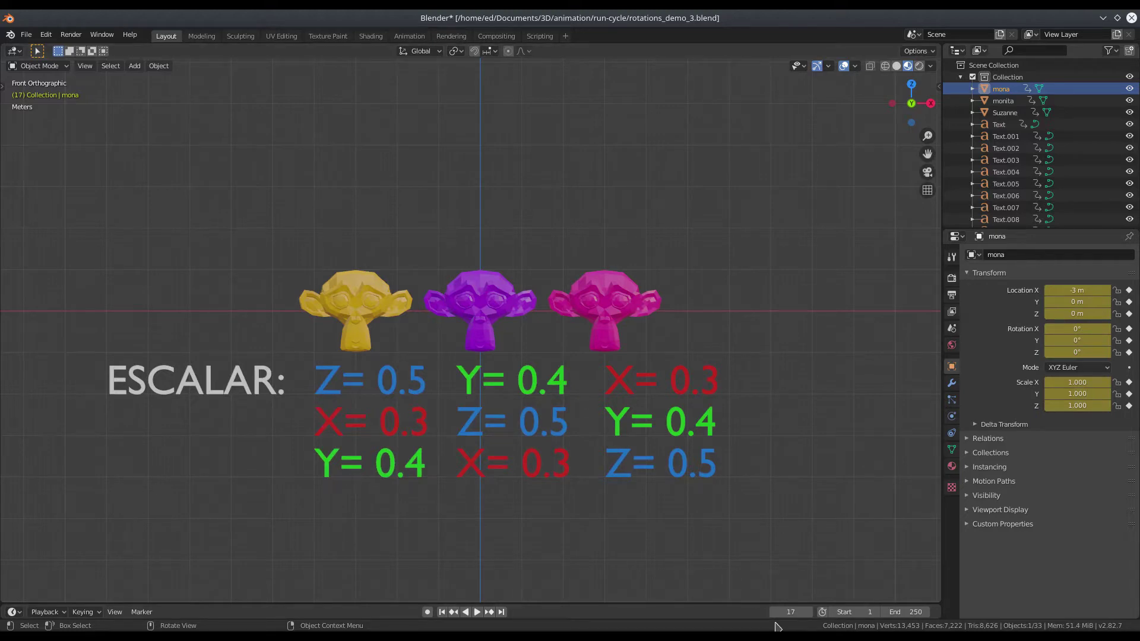
Step forward to frame 20 to examine the pink monkey's scaling in the order X, Y, Z from an angled view
{"action": "middle_click_drag", "start_coordinate": [738, 394], "coordinate": [743, 429]}
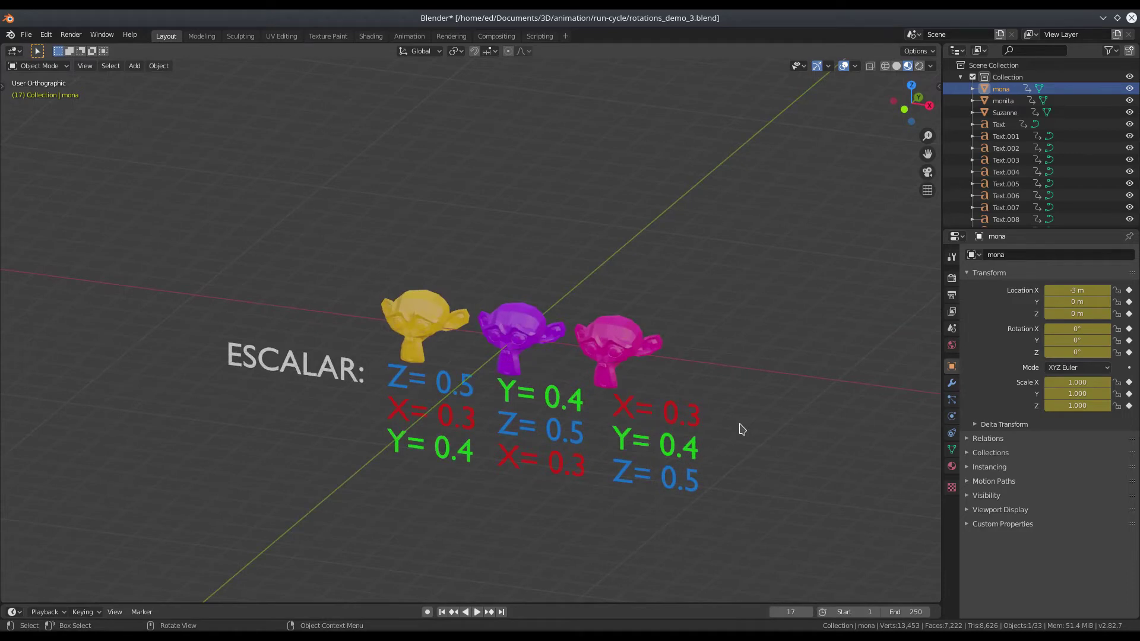
{"action": "key", "text": "Right"}
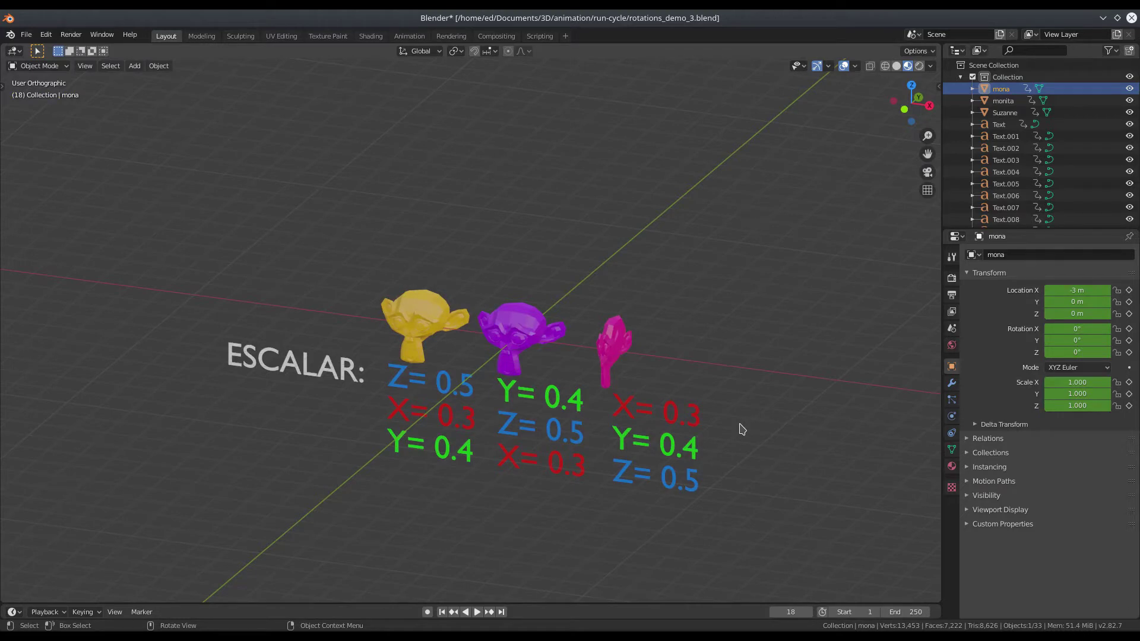
{"action": "key", "text": "Right"}
{"action": "middle_click_drag", "start_coordinate": [742, 428], "coordinate": [649, 388]}
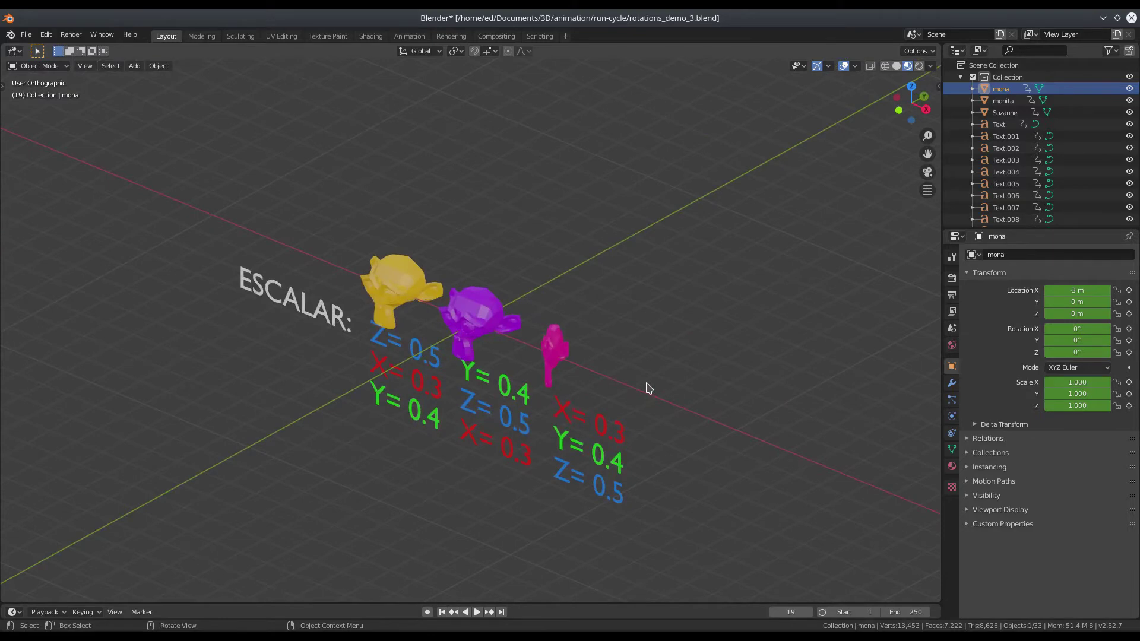
{"action": "key", "text": "Right"}
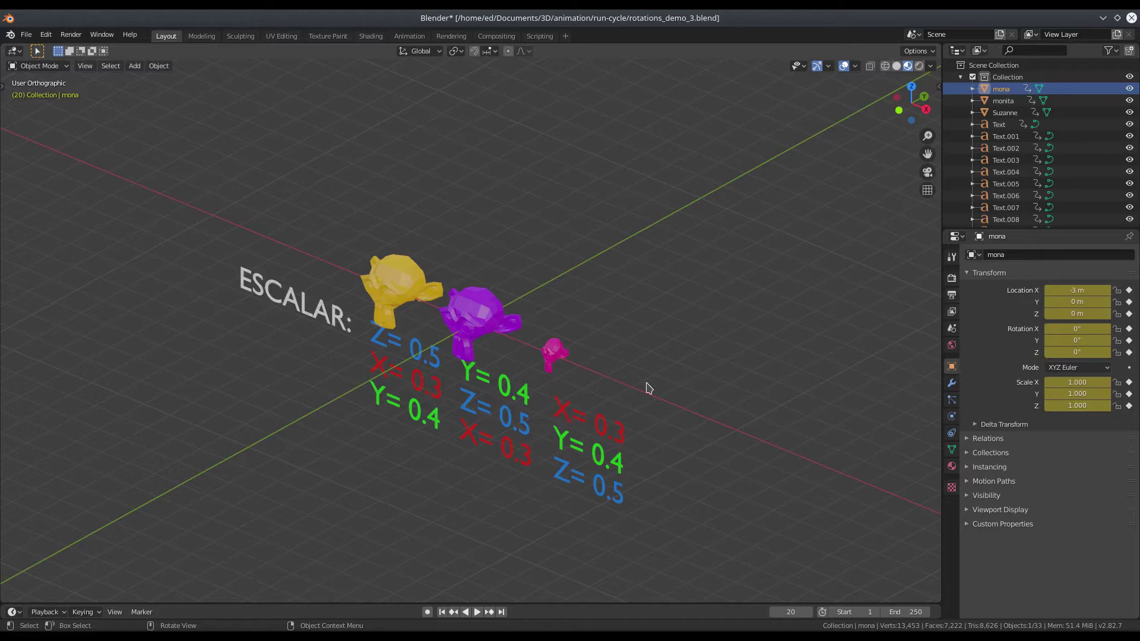
Advance to frame 23 to examine the purple monkey's scaling in the order Y, Z, X
{"action": "key", "text": "Right"}
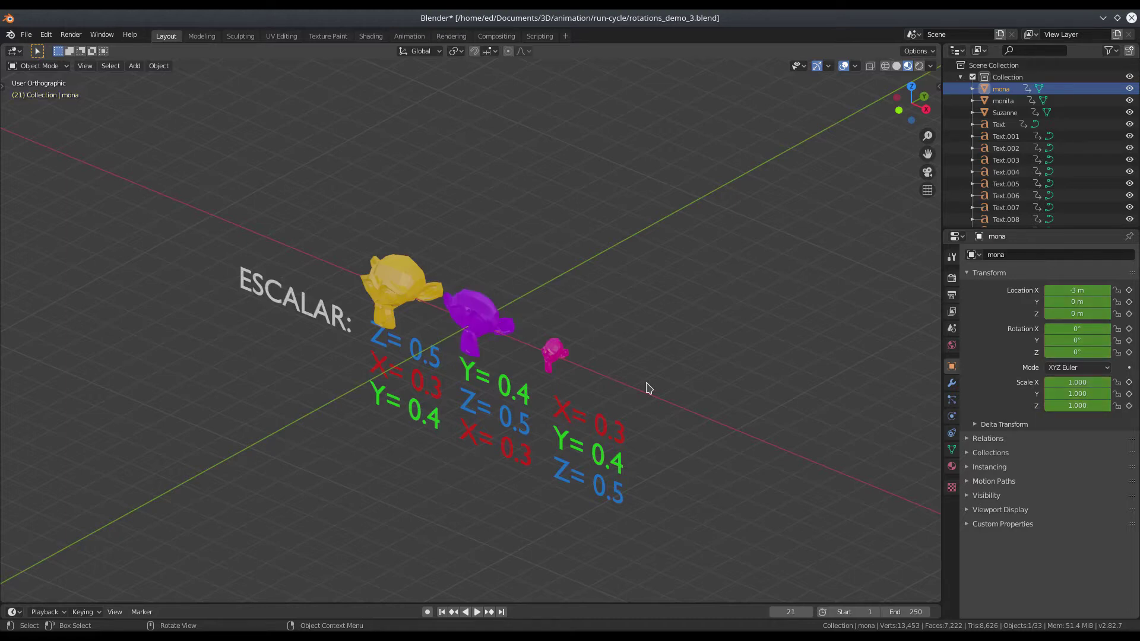
{"action": "key", "text": "Right"}
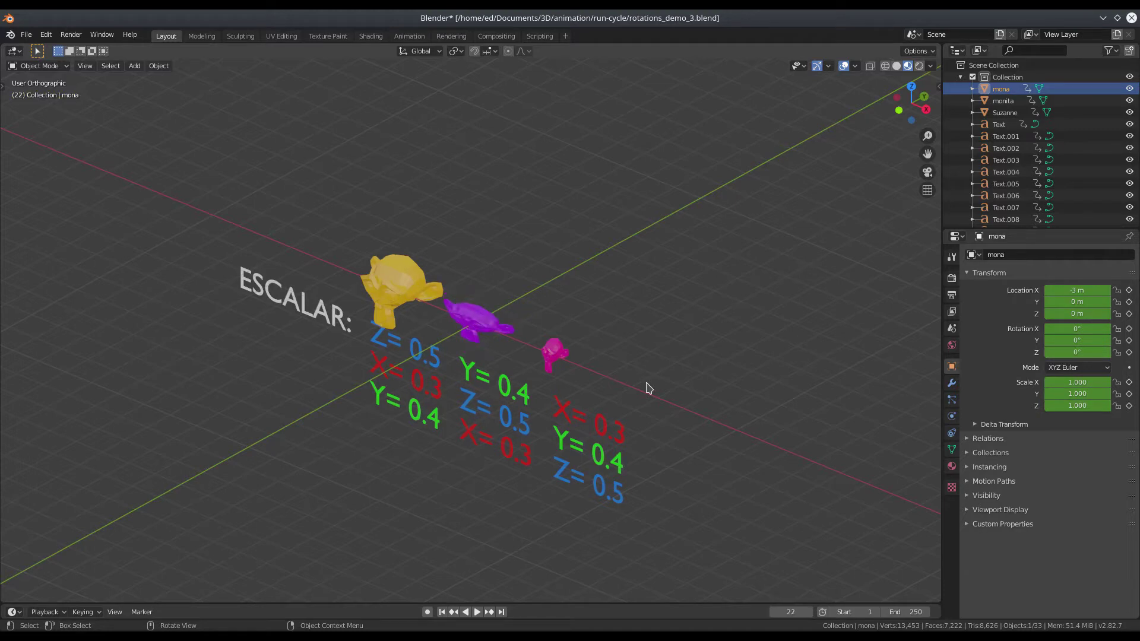
{"action": "key", "text": "Right"}
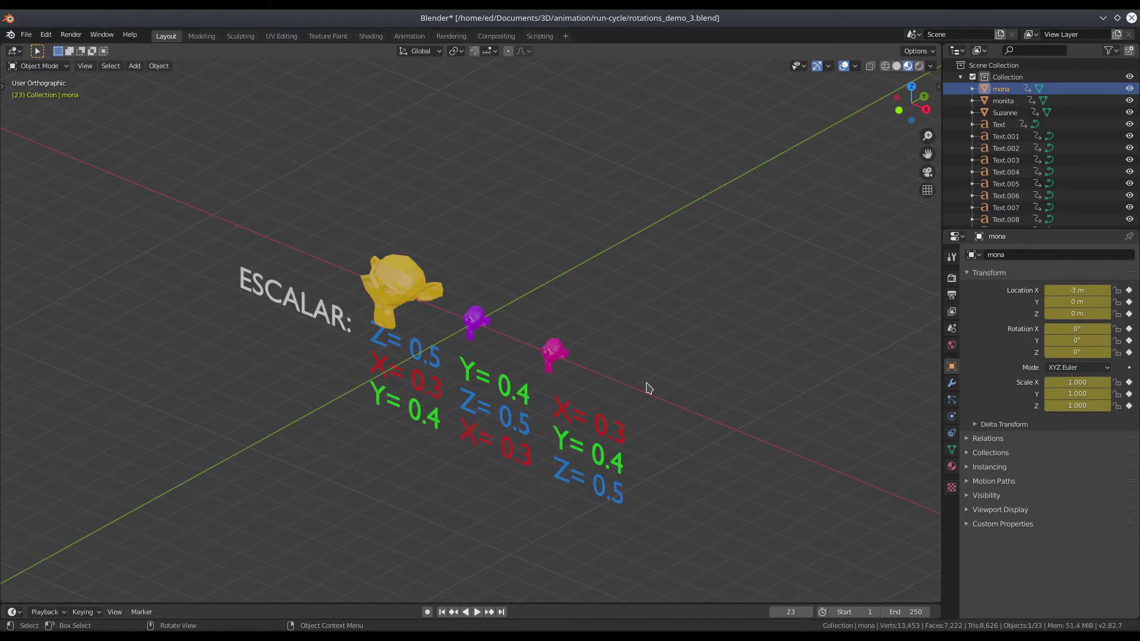
Advance to frame 26 to examine the yellow monkey's Z, X, Y scaling, and compare the three scaled monkeys up close
{"action": "key", "text": "Right"}
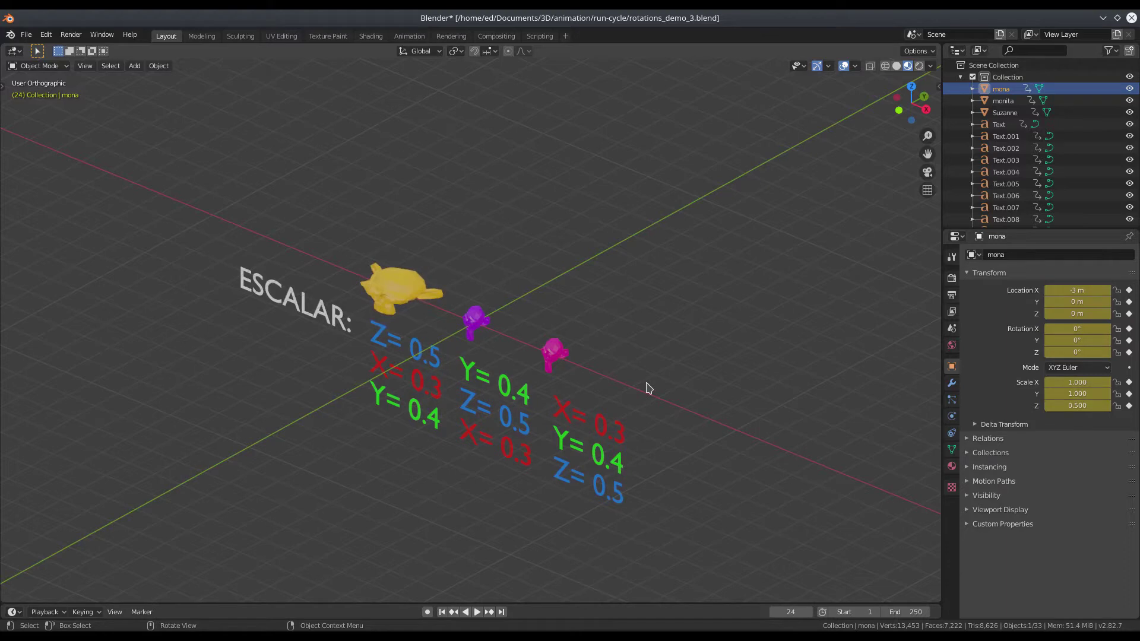
{"action": "key", "text": "Right"}
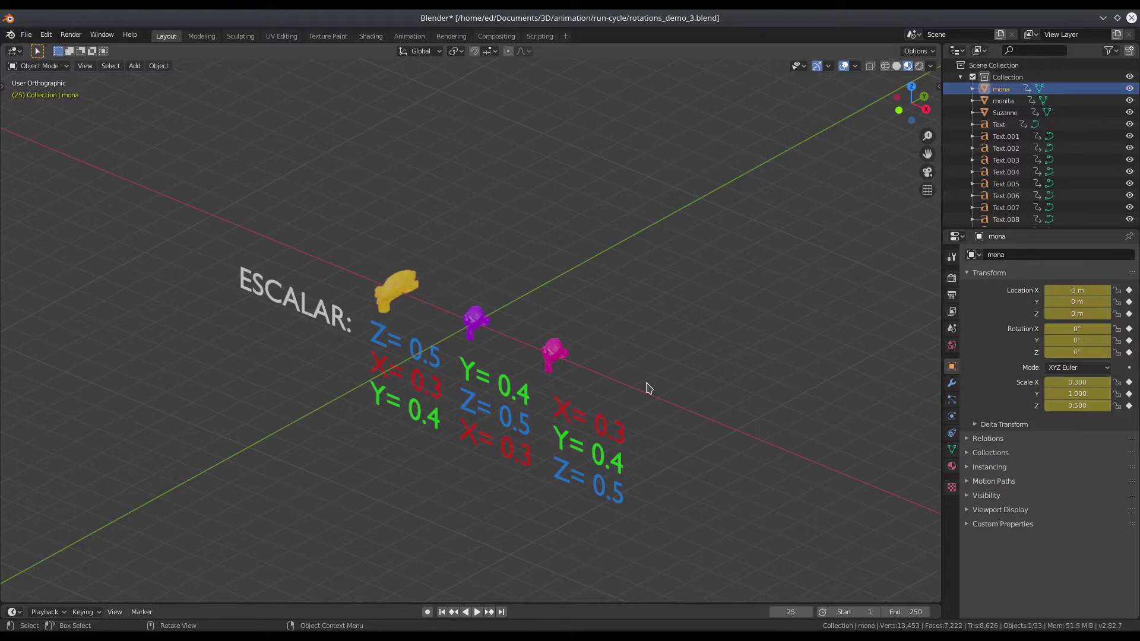
{"action": "key", "text": "Right"}
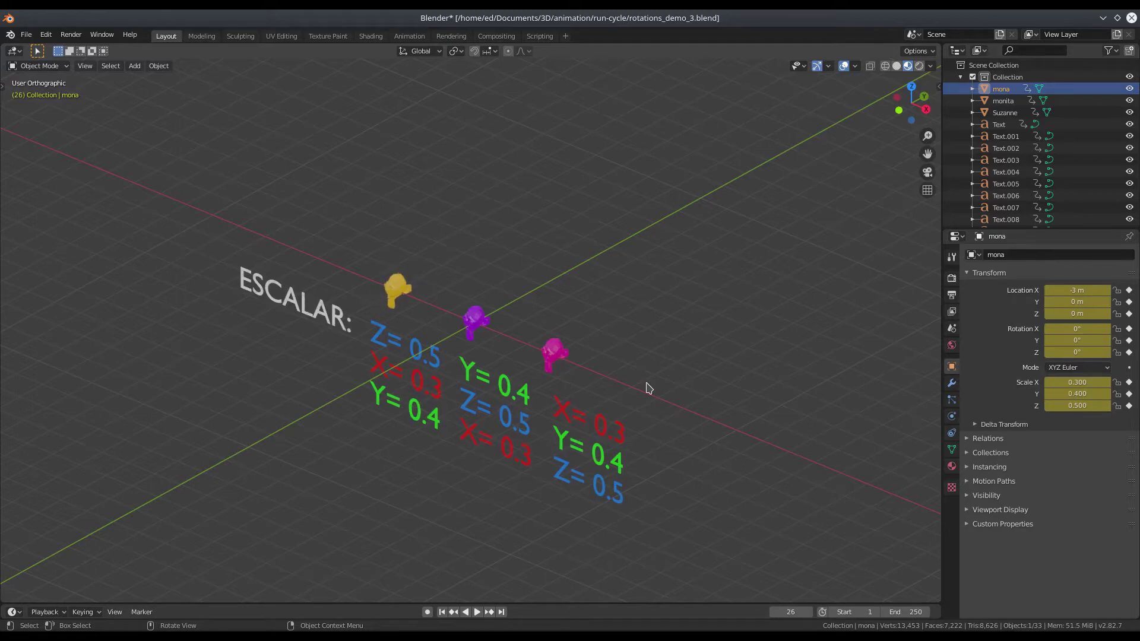
{"action": "scroll", "coordinate": [591, 374], "scroll_direction": "up", "scroll_amount": 4}
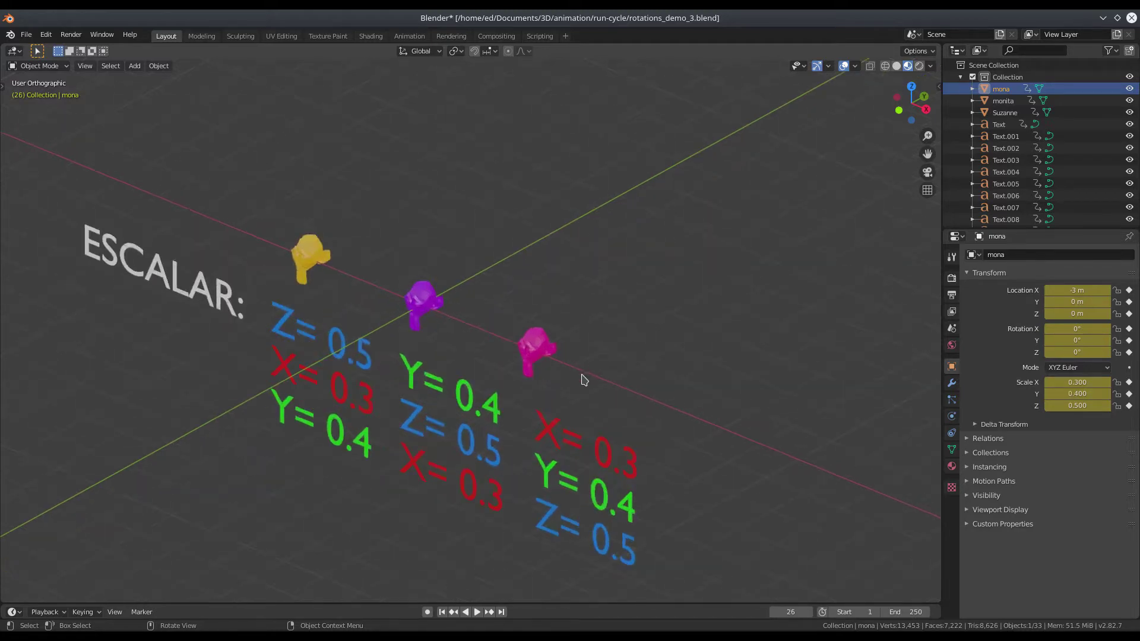
{"action": "middle_click_drag", "start_coordinate": [580, 377], "coordinate": [636, 333]}
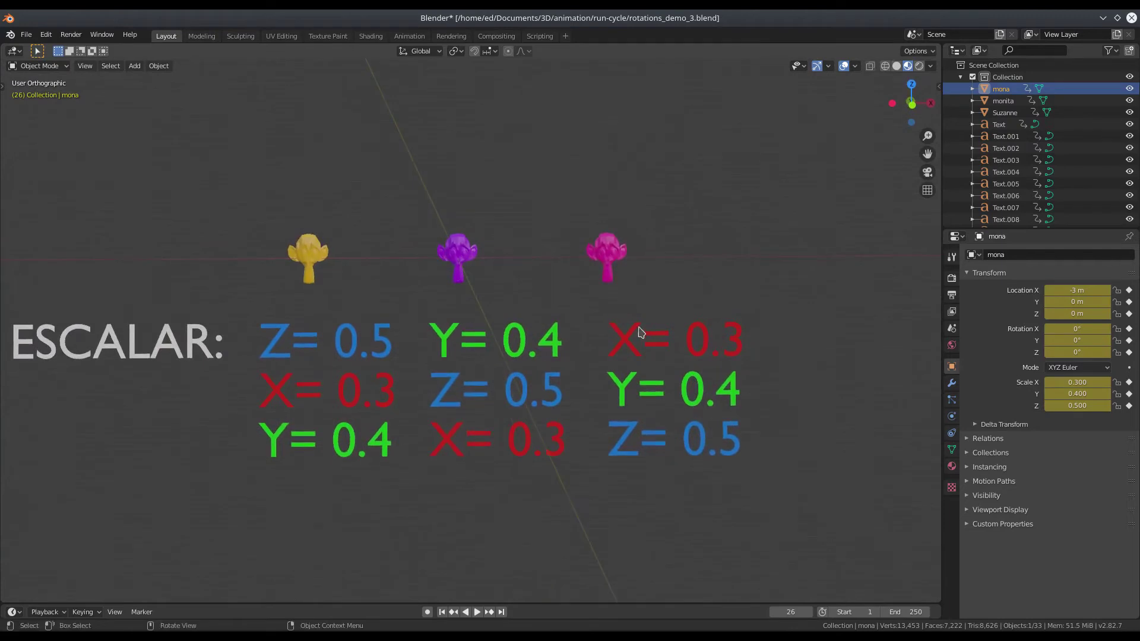
{"action": "scroll", "coordinate": [622, 276], "scroll_direction": "up", "scroll_amount": 2}
{"action": "mouse_move", "coordinate": [610, 279]}
{"action": "middle_mouse_down"}
{"action": "mouse_move", "coordinate": [547, 285]}
{"action": "mouse_move", "coordinate": [710, 295]}
{"action": "mouse_move", "coordinate": [619, 294]}
{"action": "middle_mouse_up"}
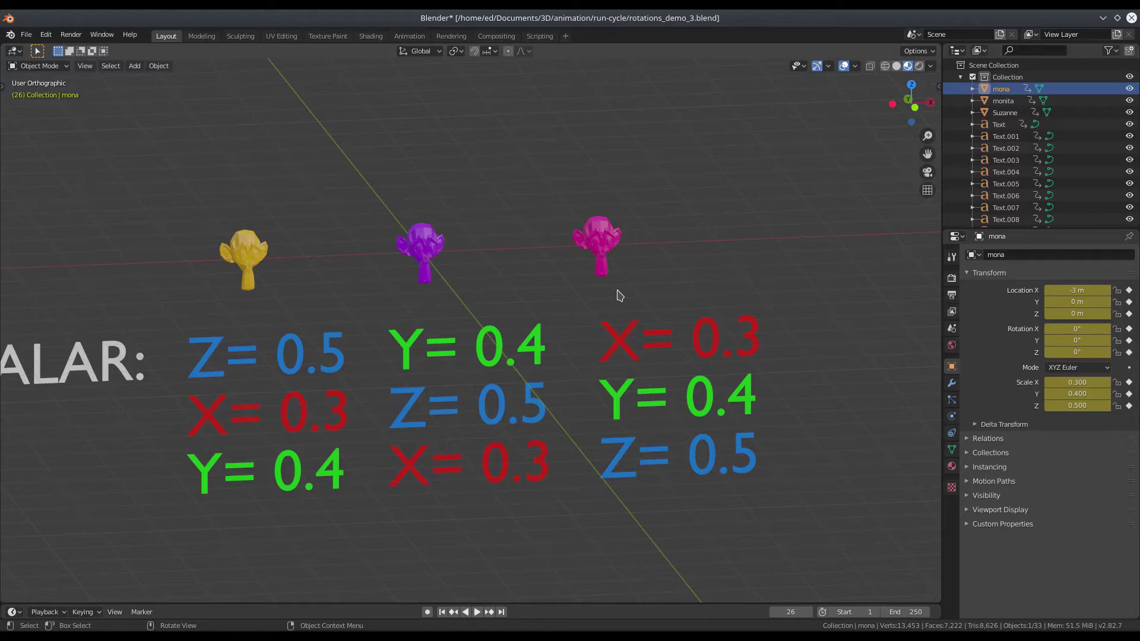
Advance to frame 29 in the front view to examine the rotation orders listed under ROTAR for each monkey
{"action": "key", "text": "KP_1"}
{"action": "key", "text": "Right"}
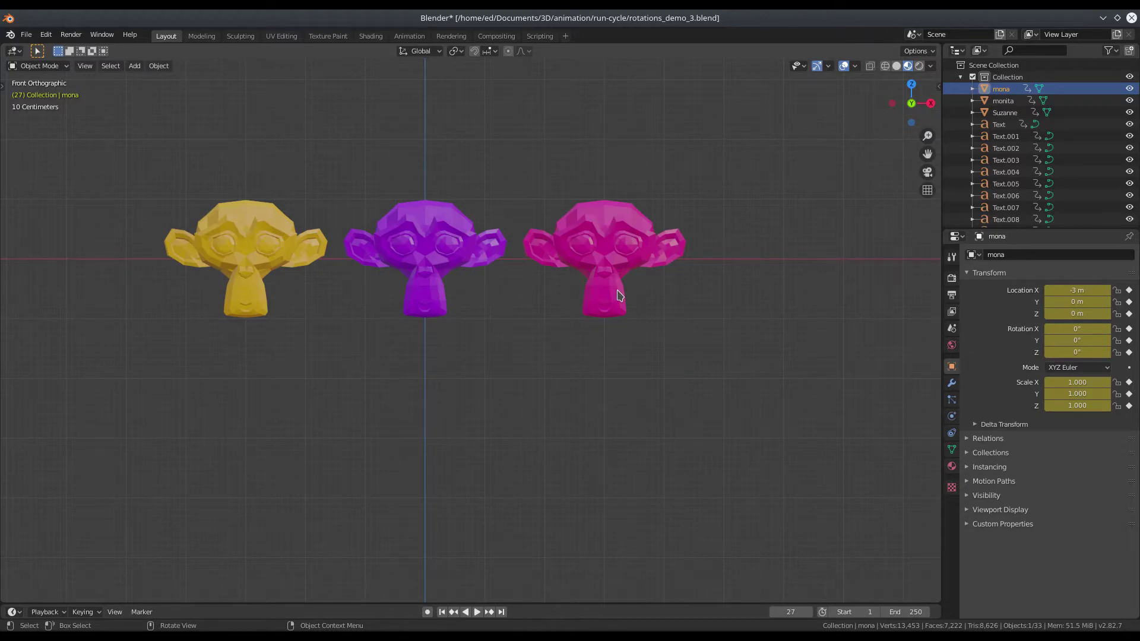
{"action": "key", "text": "Right"}
{"action": "key", "text": "Home"}
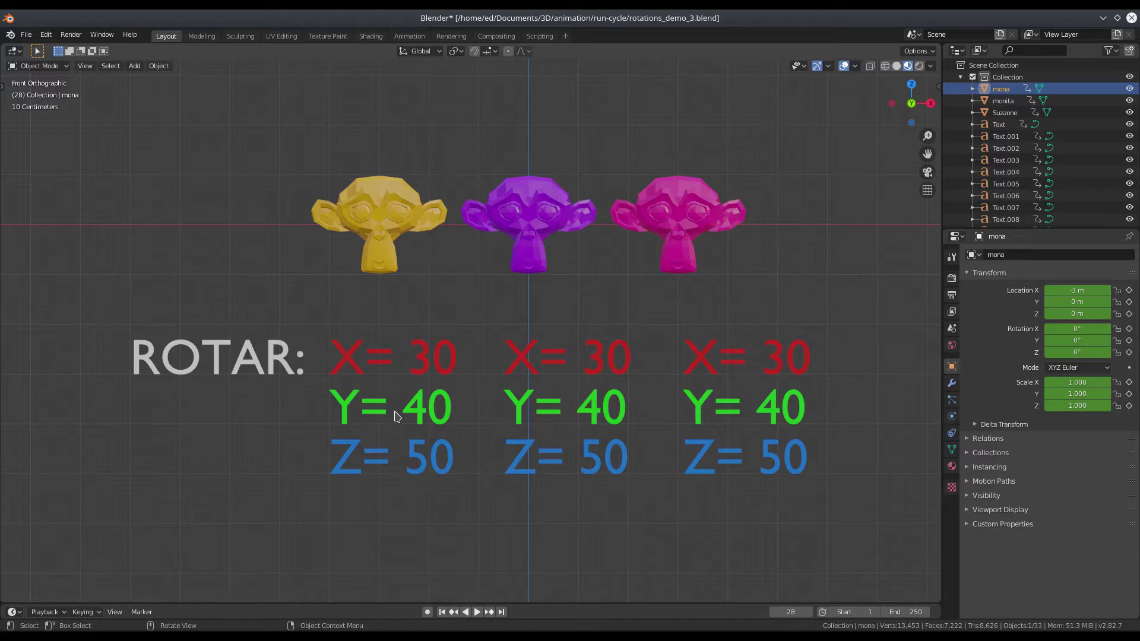
{"action": "key", "text": "Right"}
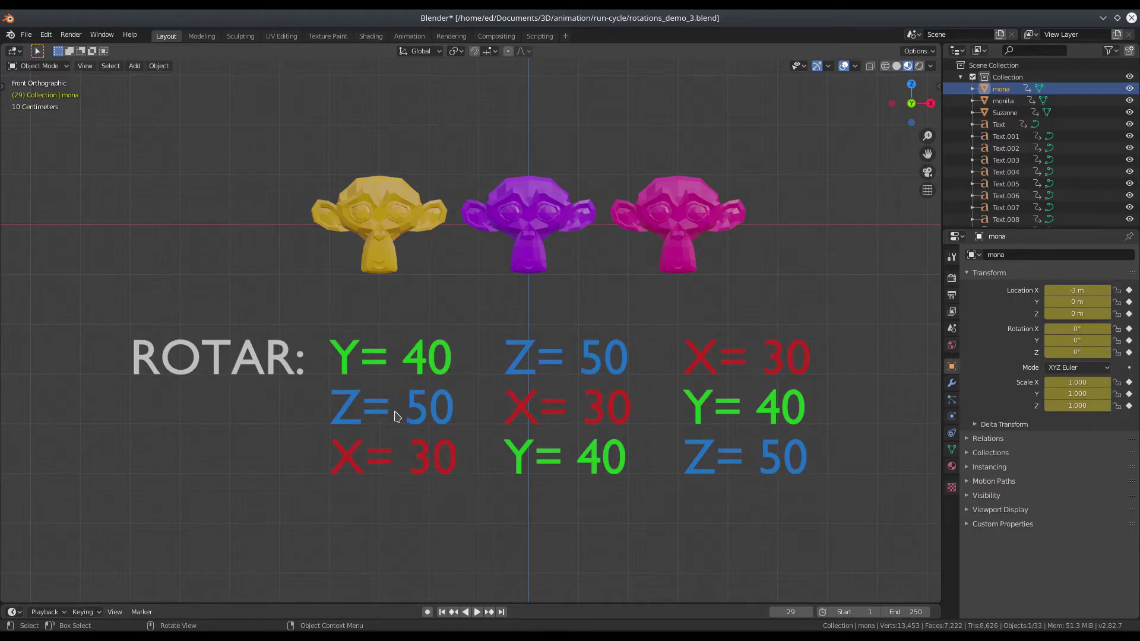
Advance to frame 35 to examine the pink monkey's X, Y, Z rotation and the purple monkey's Z, X, Y rotation
{"action": "key", "text": "Right"}
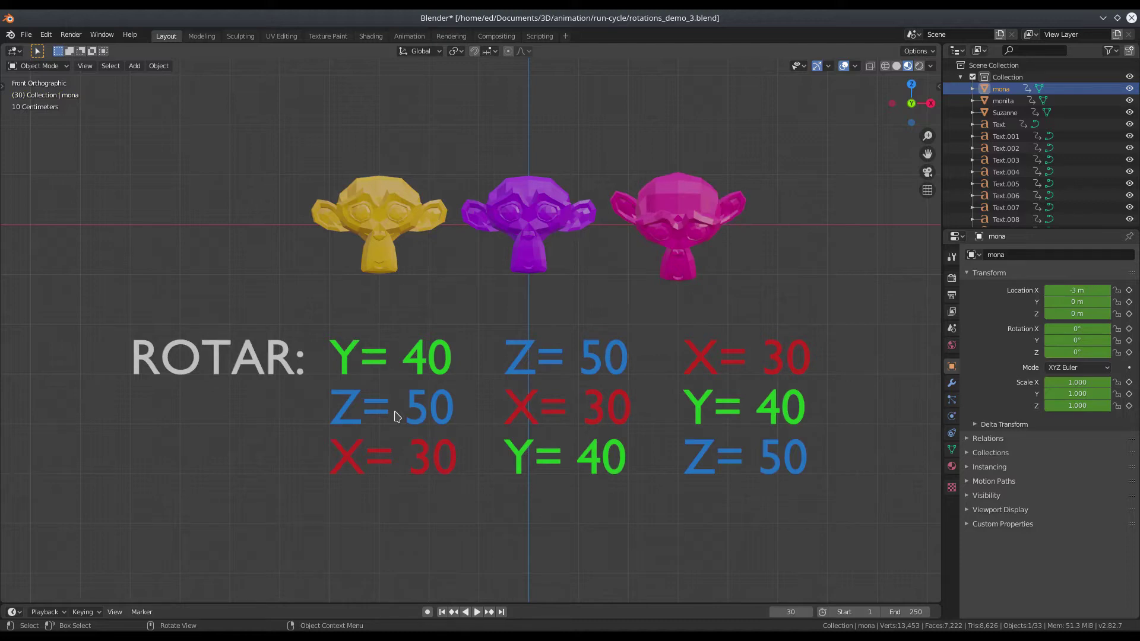
{"action": "key", "text": "Right"}
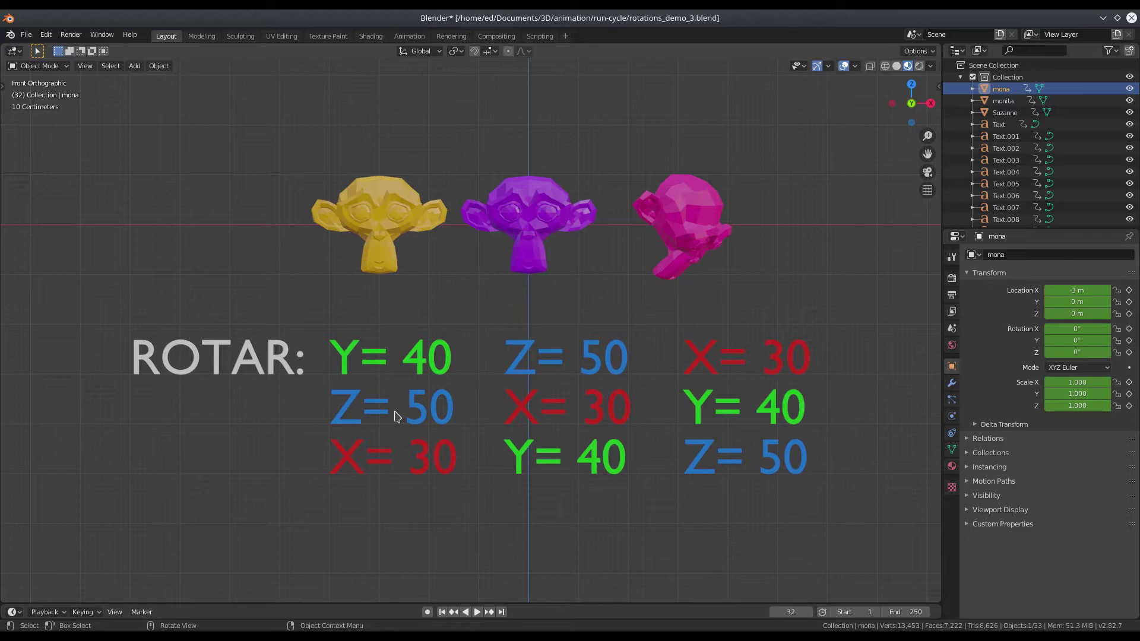
{"action": "key", "text": "Right"}
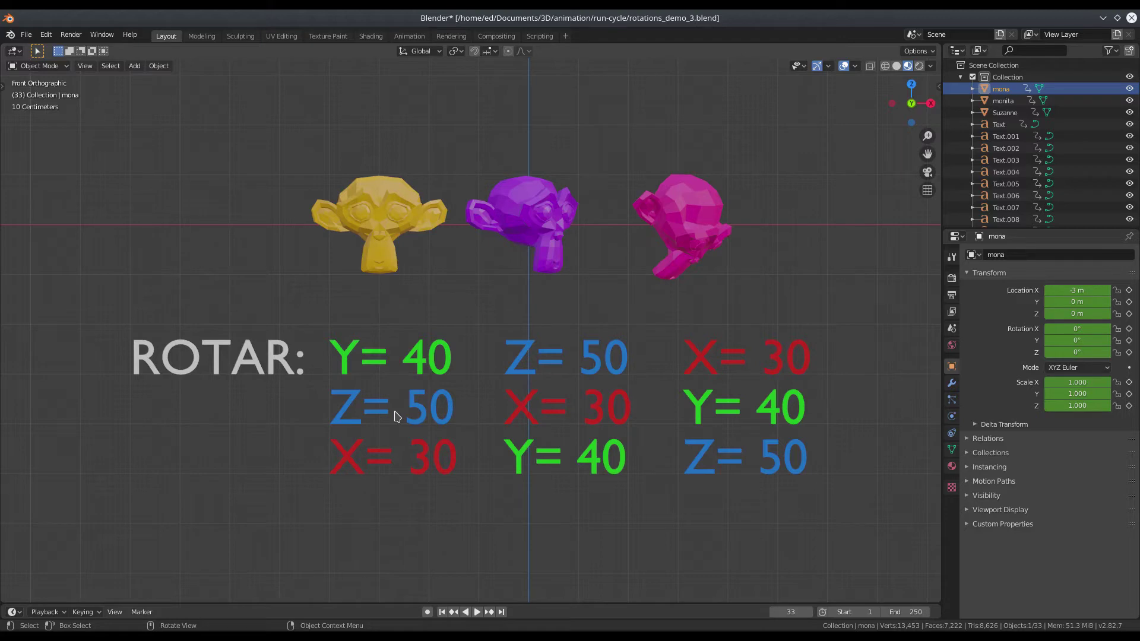
{"action": "key", "text": "Right"}
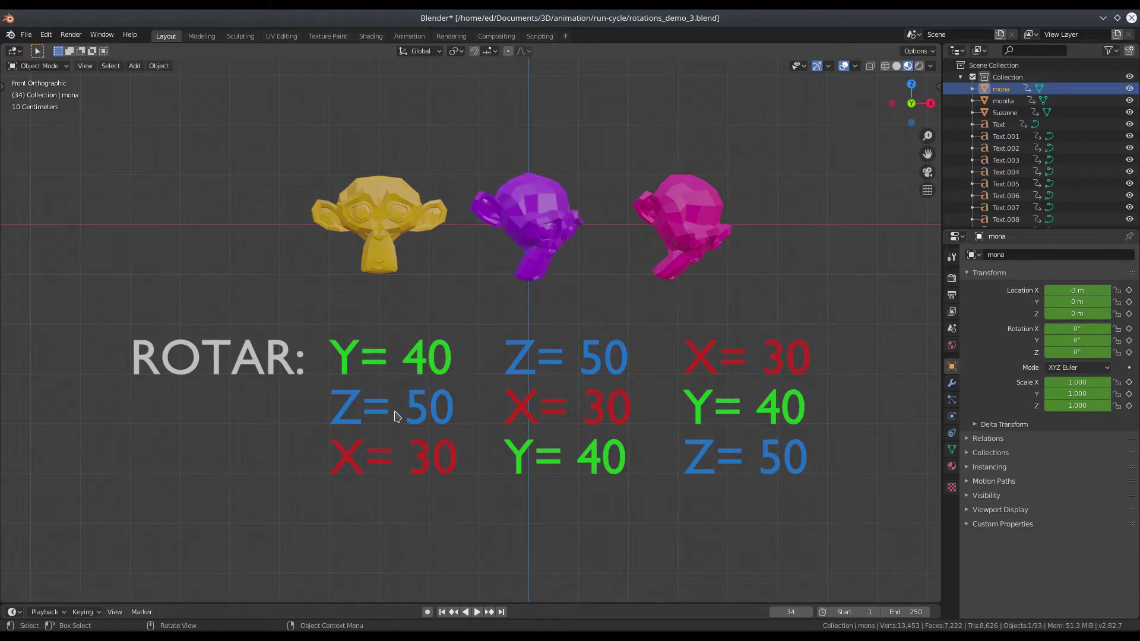
{"action": "key", "text": "Right"}
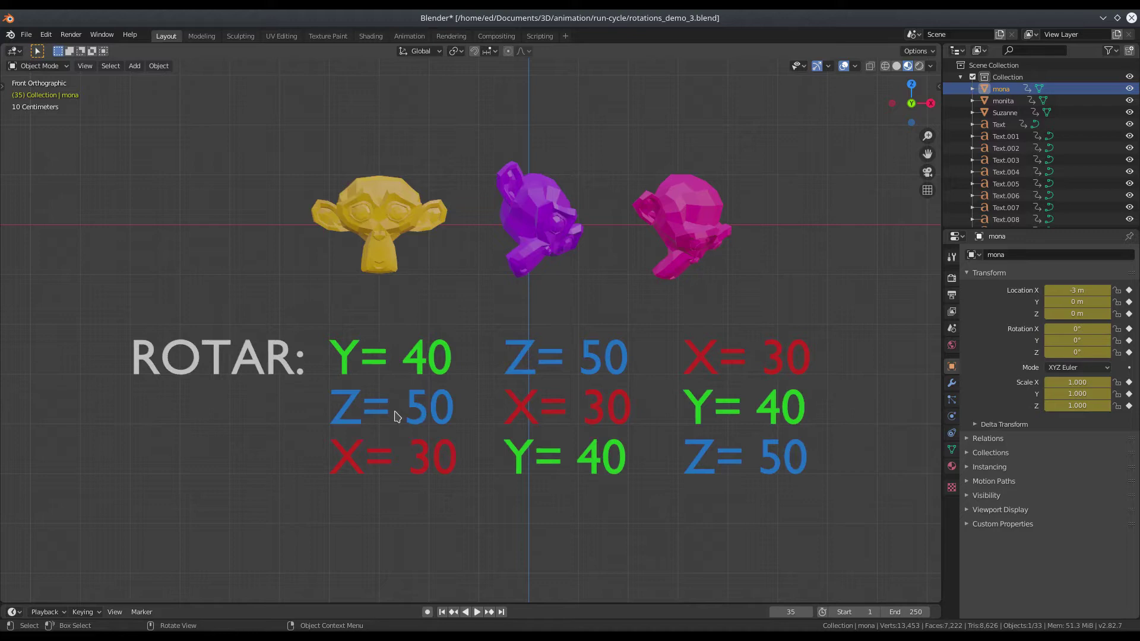
Advance to frame 38 to examine the yellow monkey's Y, Z, X rotation, and compare the three rotated monkeys
{"action": "key", "text": "Right"}
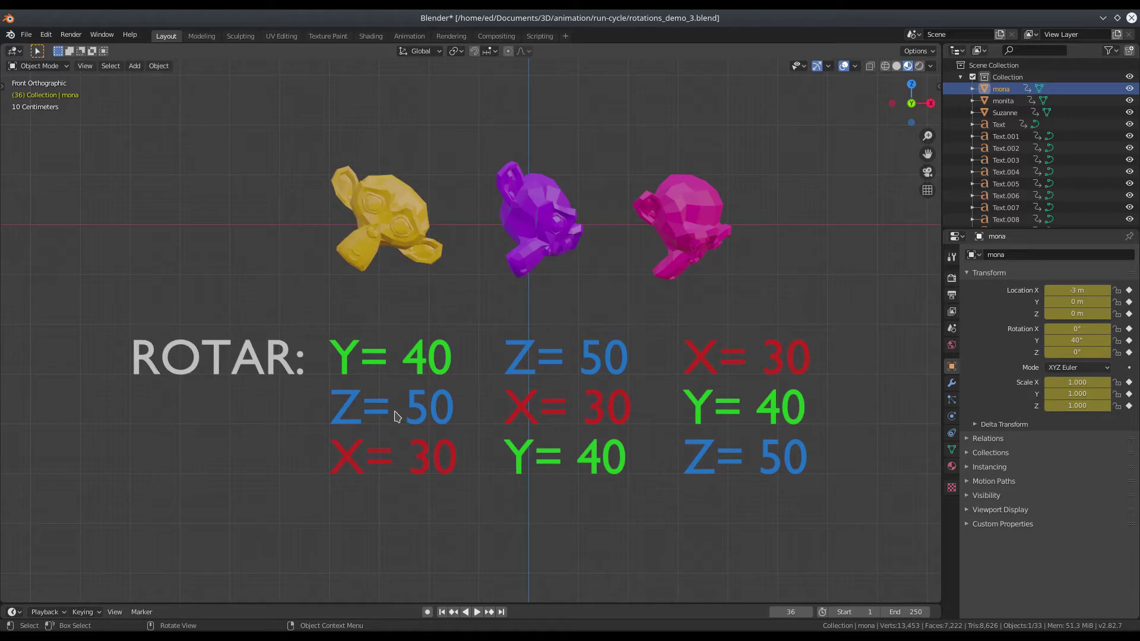
{"action": "key", "text": "Right"}
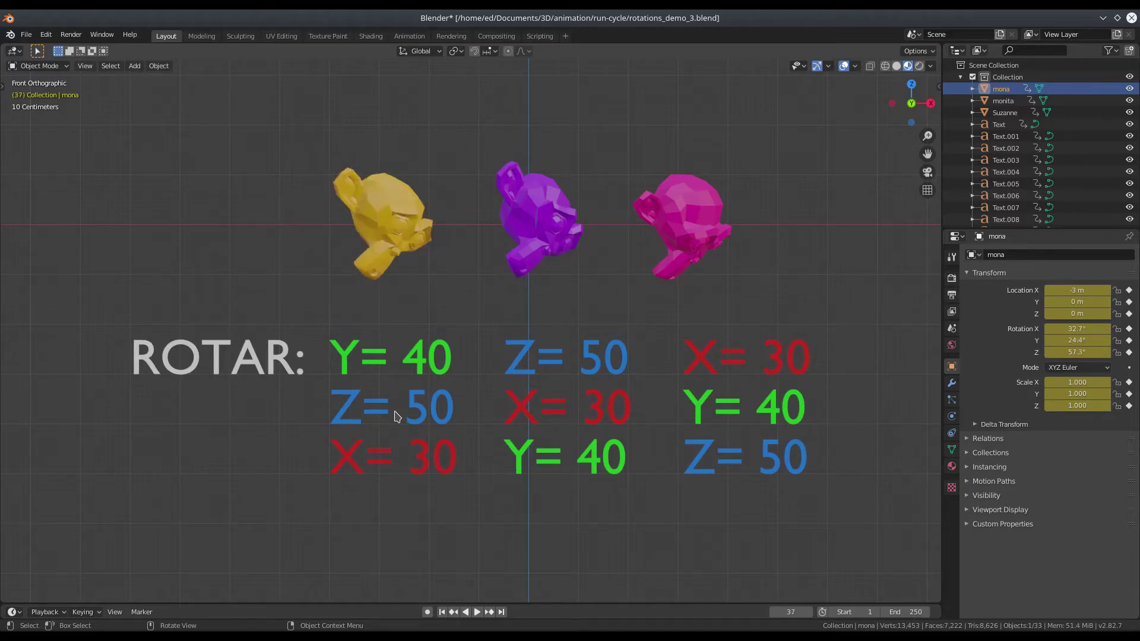
{"action": "key", "text": "Right"}
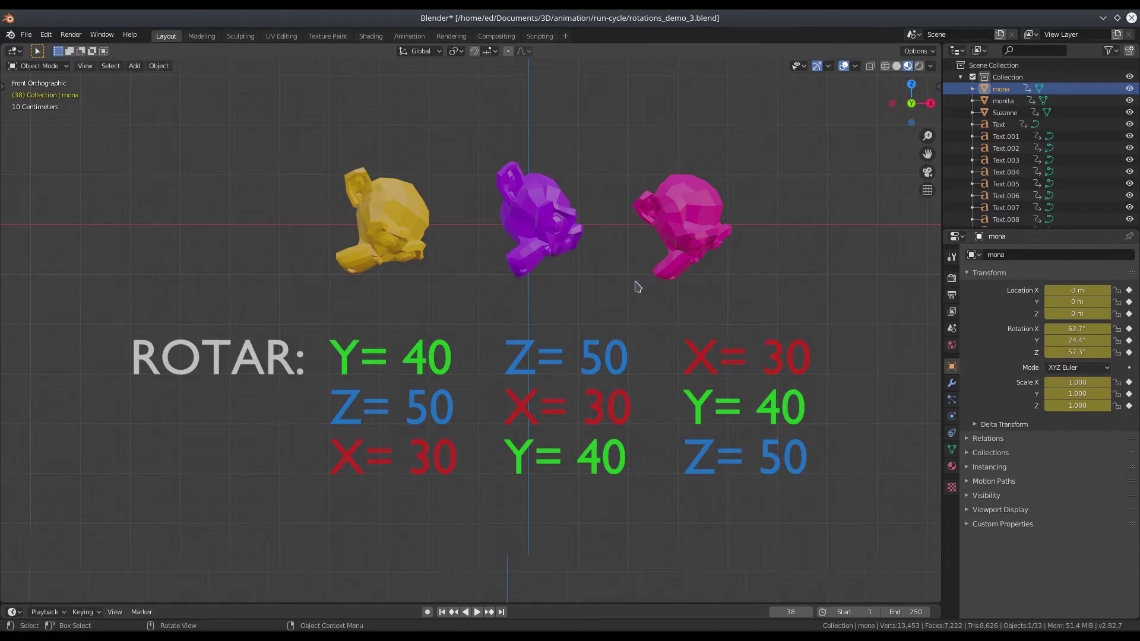
{"action": "middle_click_drag", "start_coordinate": [633, 285], "coordinate": [603, 297]}
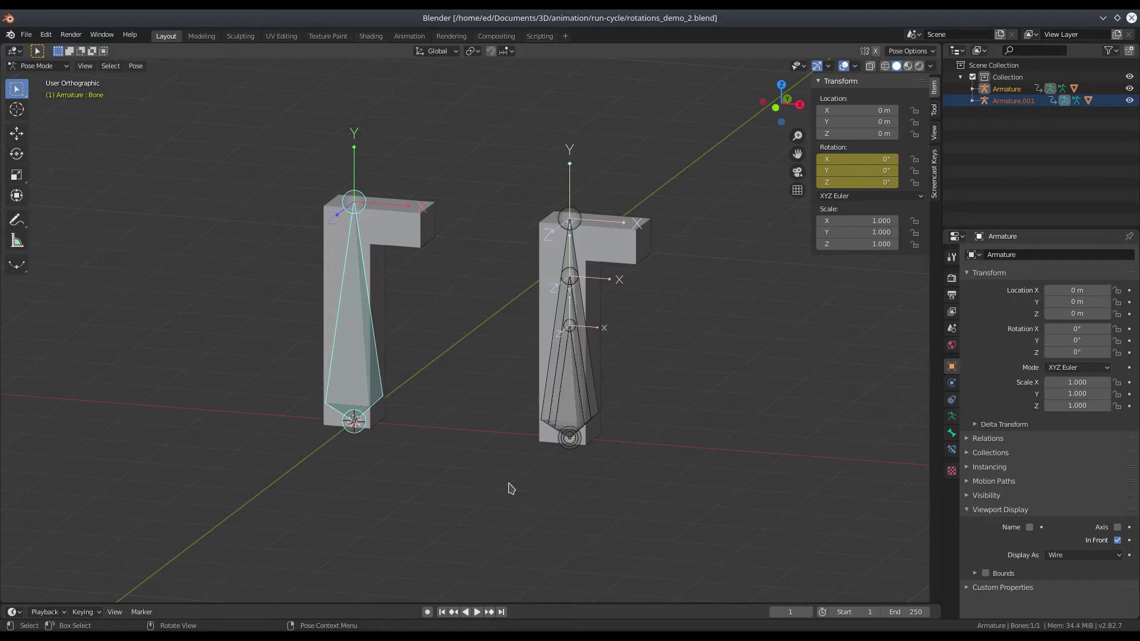
Advance to frame 10 in rotations_demo_2.blend to examine the successive axis rotations of Armature.001's nested bones
{"action": "key", "text": "Right"}
{"action": "key", "text": "Right"}
{"action": "key", "text": "Right"}
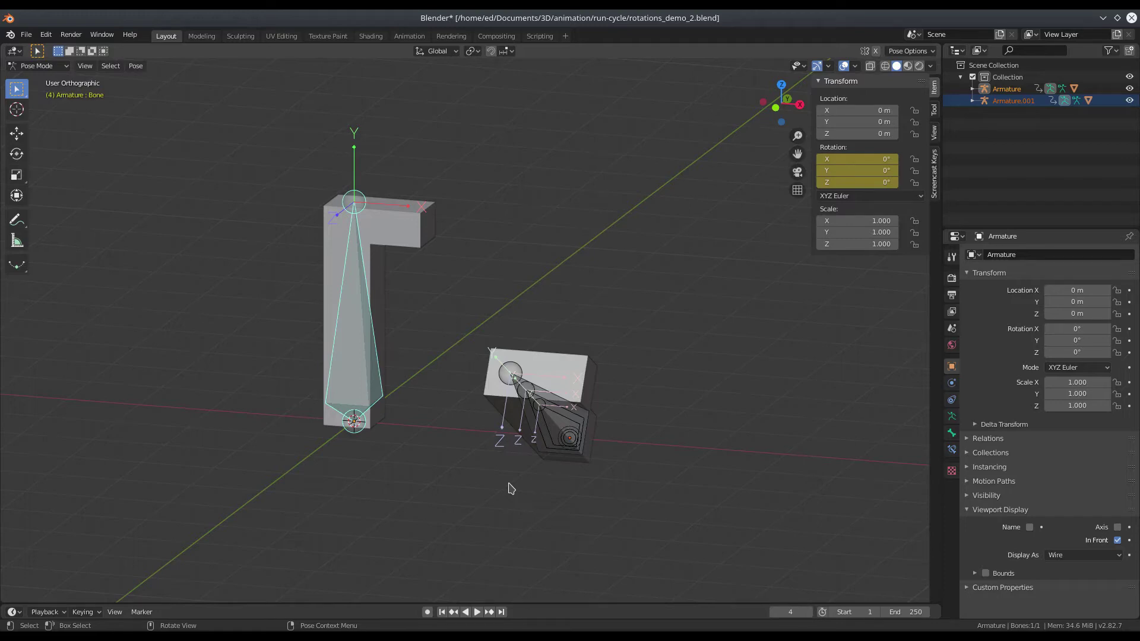
{"action": "key", "text": "Right"}
{"action": "key", "text": "Right"}
{"action": "key", "text": "Right"}
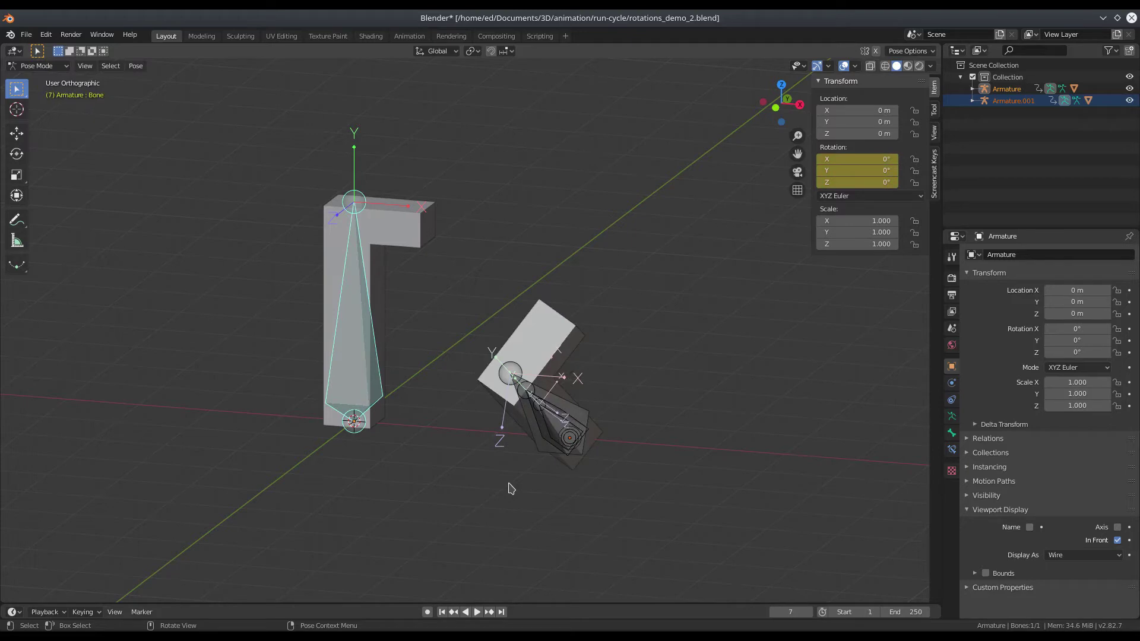
{"action": "key", "text": "Right"}
{"action": "key", "text": "Right"}
{"action": "key", "text": "Right"}
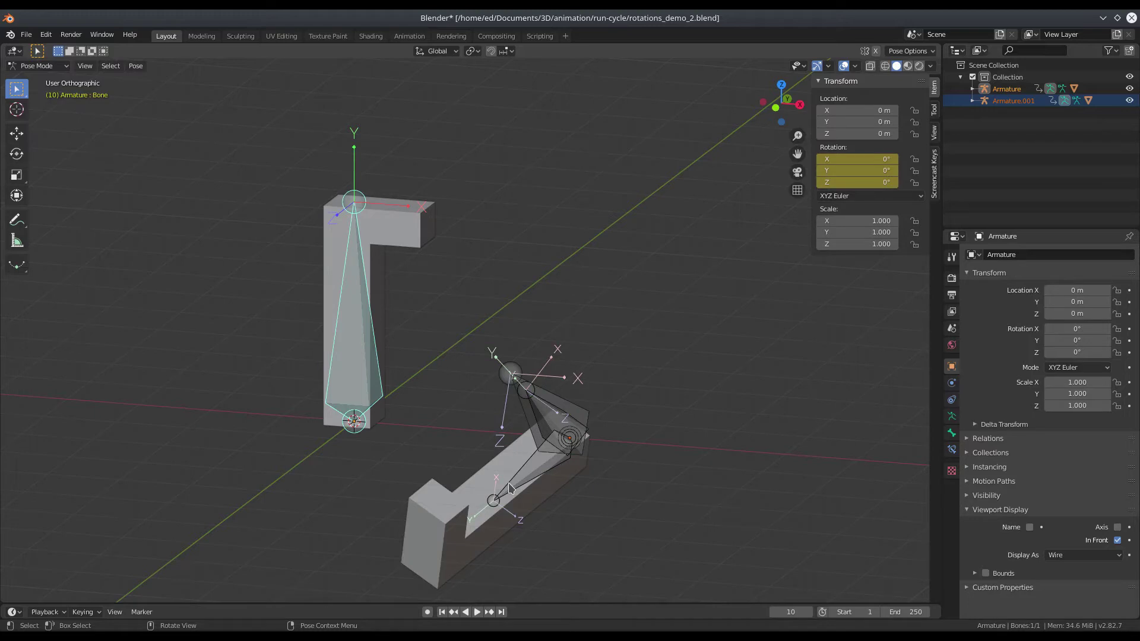
Advance to frame 19 to examine the single bone's successive X, Y and Z rotations beside the nested bones of Armature.001
{"action": "key", "text": "Right"}
{"action": "key", "text": "Right"}
{"action": "key", "text": "Right"}
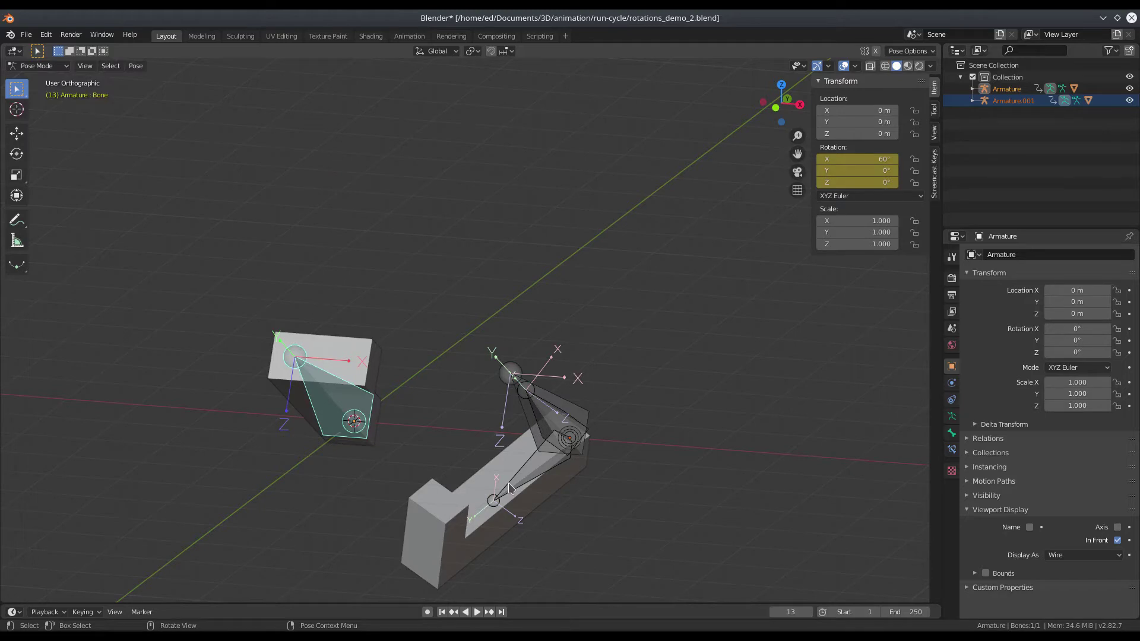
{"action": "key", "text": "Right"}
{"action": "key", "text": "Right"}
{"action": "key", "text": "Right"}
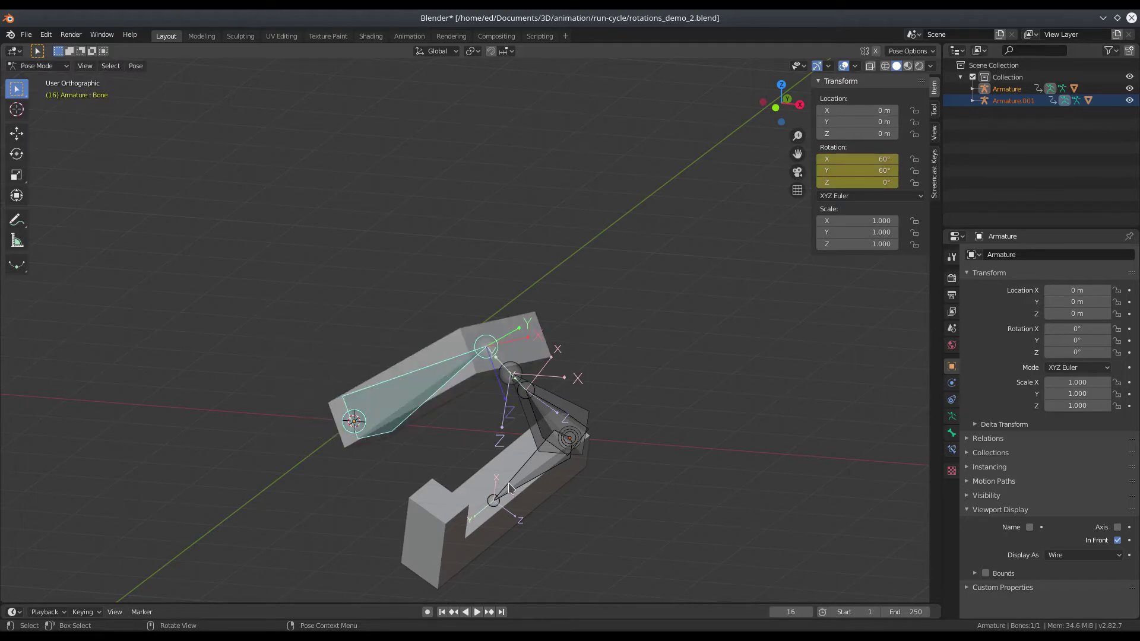
{"action": "key", "text": "Right"}
{"action": "key", "text": "Right"}
{"action": "key", "text": "Right"}
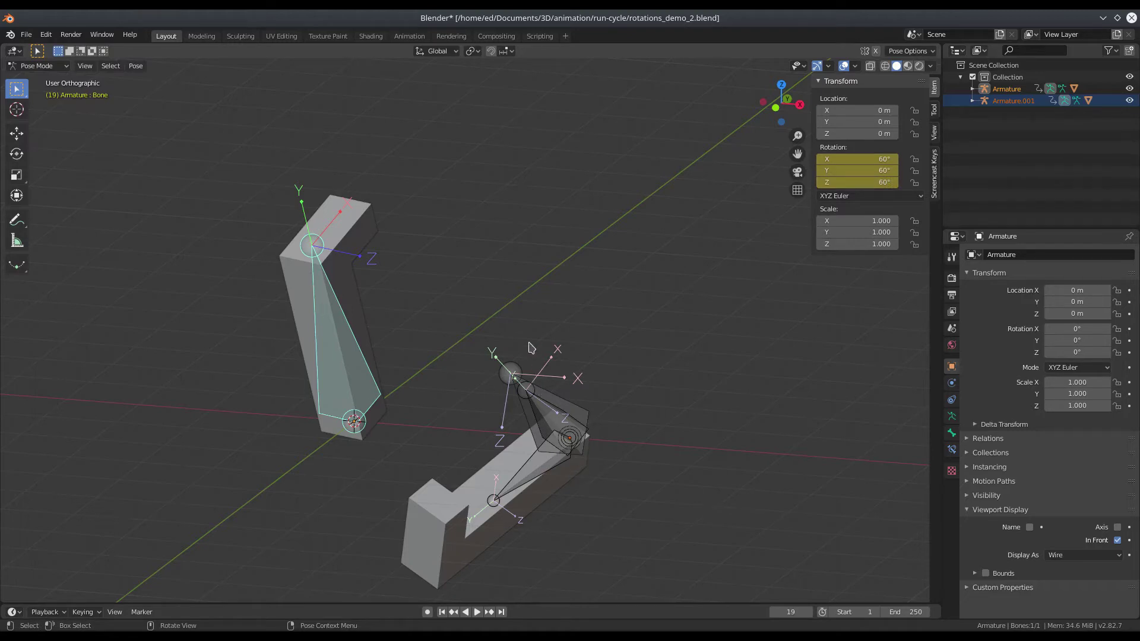
{"action": "scroll", "coordinate": [532, 329], "scroll_direction": "down", "scroll_amount": 1}
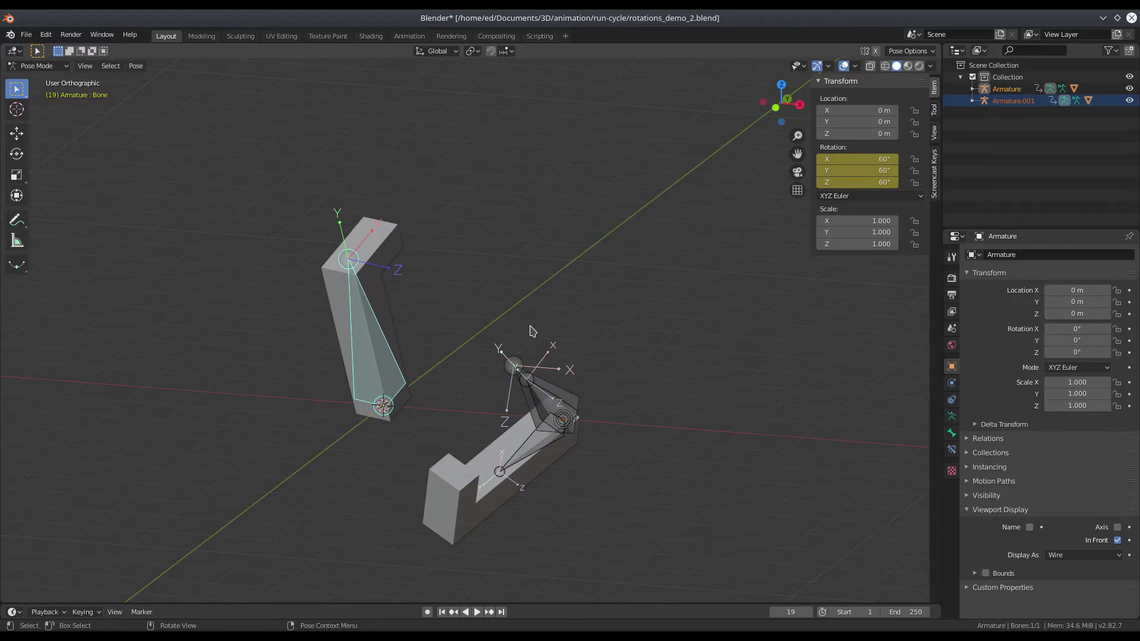
Compare the single bone's pose in the XZY, YXZ and YZX Euler rotation modes, and return it to XYZ Euler
{"action": "left_click", "coordinate": [868, 197]}
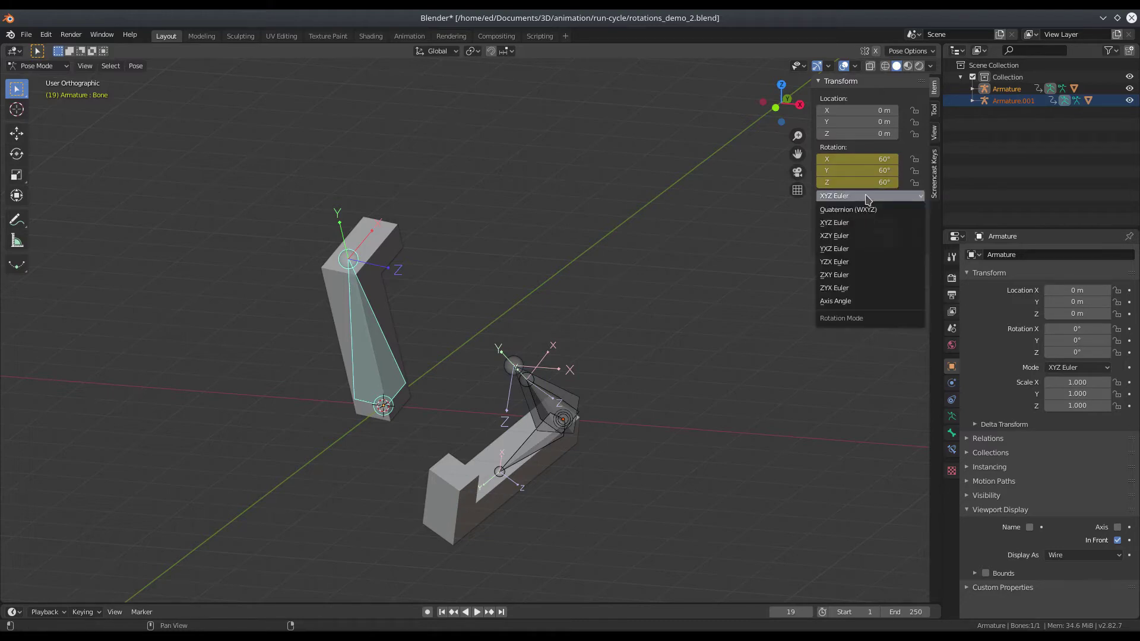
{"action": "left_click", "coordinate": [850, 236]}
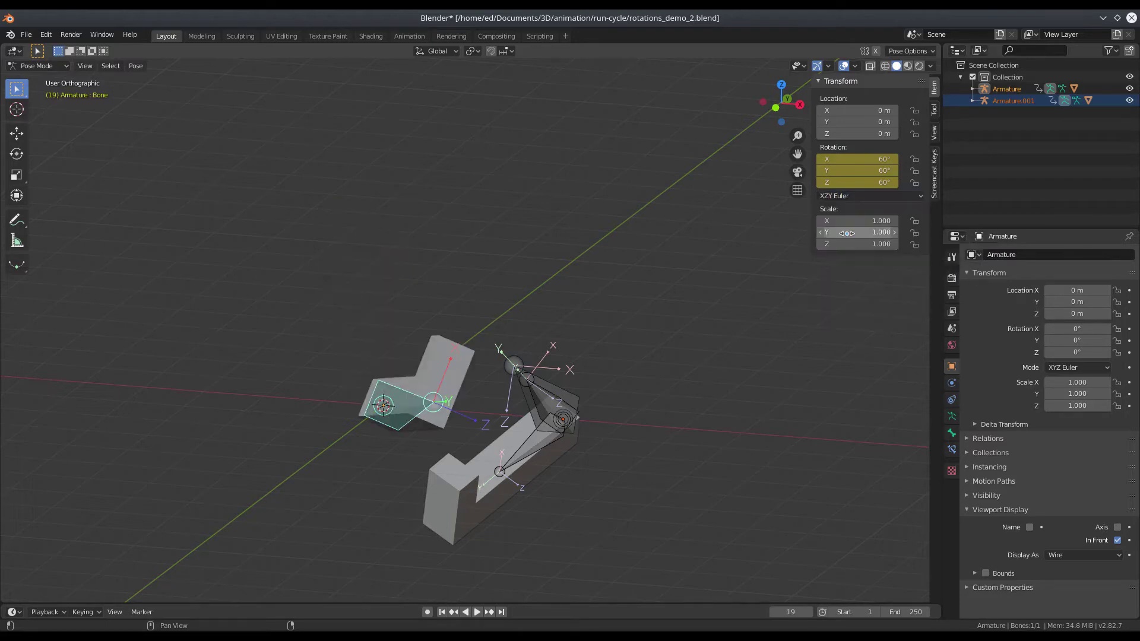
{"action": "left_click", "coordinate": [849, 196]}
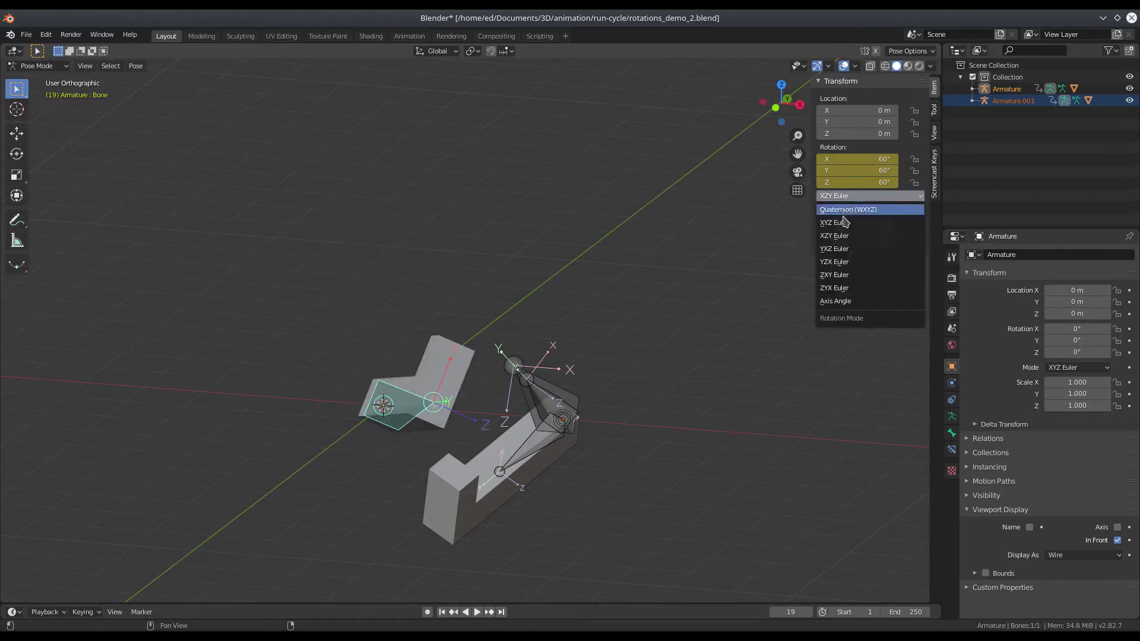
{"action": "left_click", "coordinate": [848, 247]}
{"action": "left_click", "coordinate": [849, 197]}
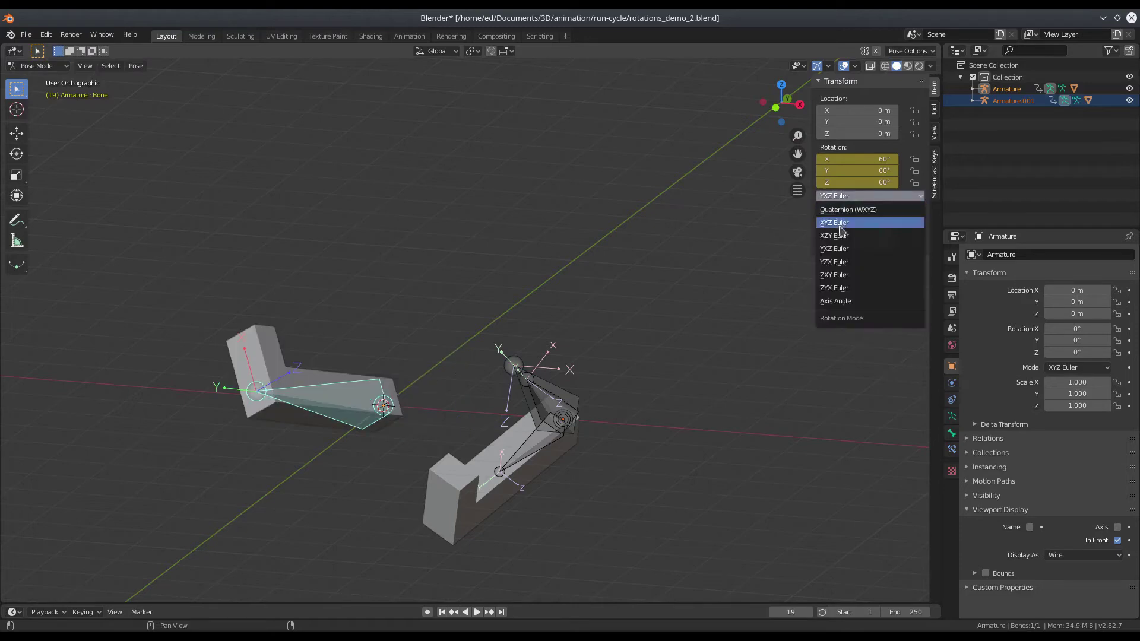
{"action": "left_click", "coordinate": [841, 264]}
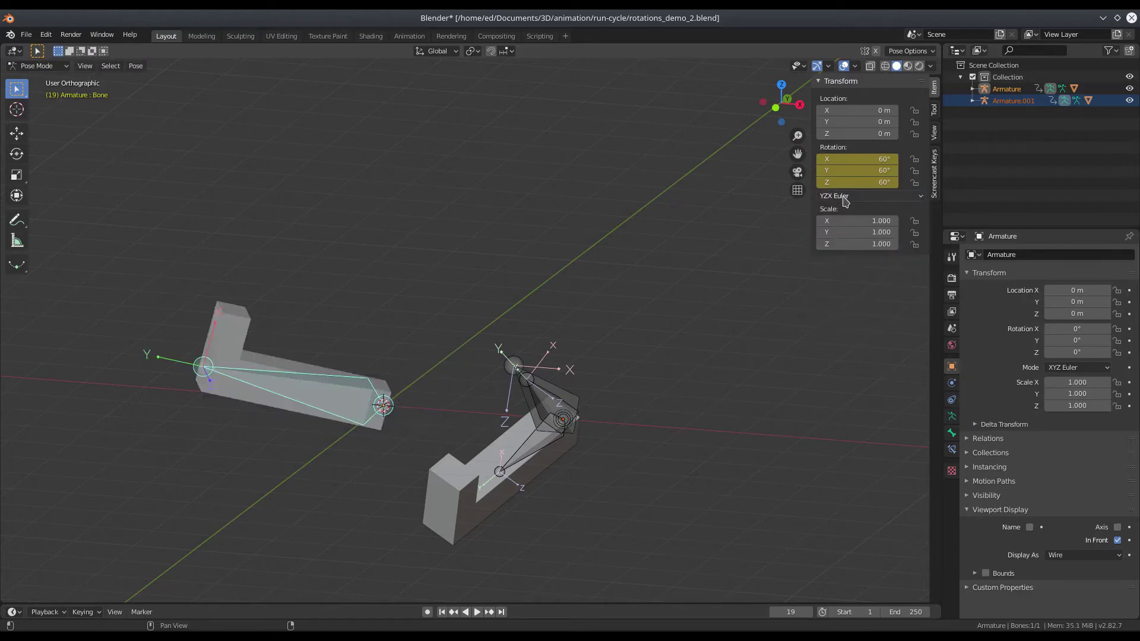
{"action": "left_click", "coordinate": [846, 197]}
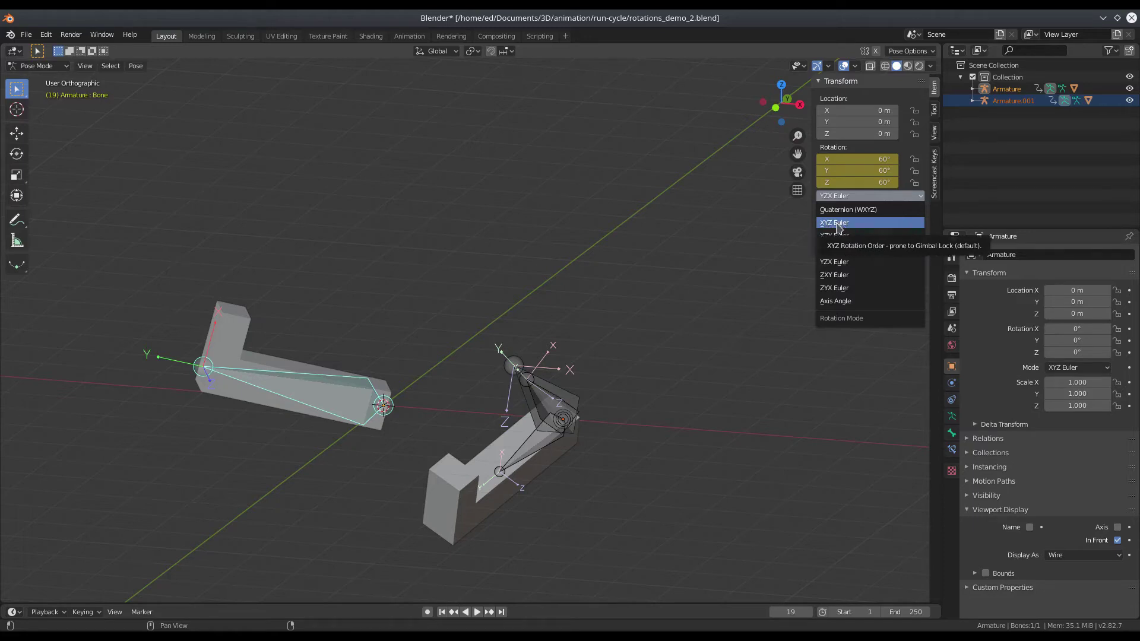
{"action": "left_click", "coordinate": [839, 225]}
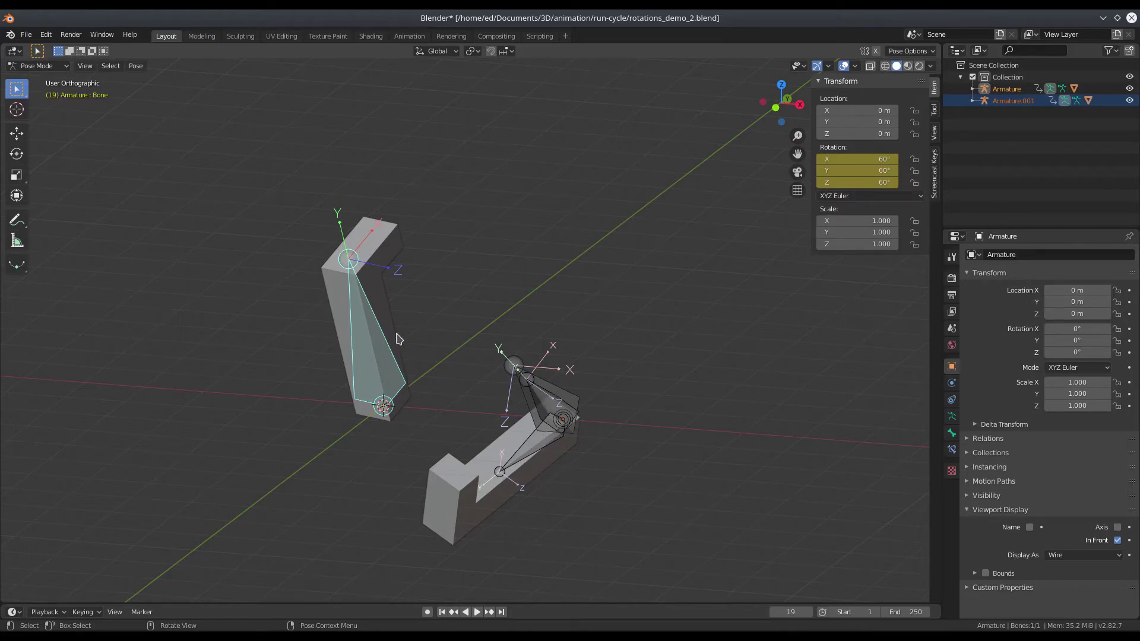
Set the single bone's rotation mode to ZYX Euler
{"action": "left_click", "coordinate": [860, 196]}
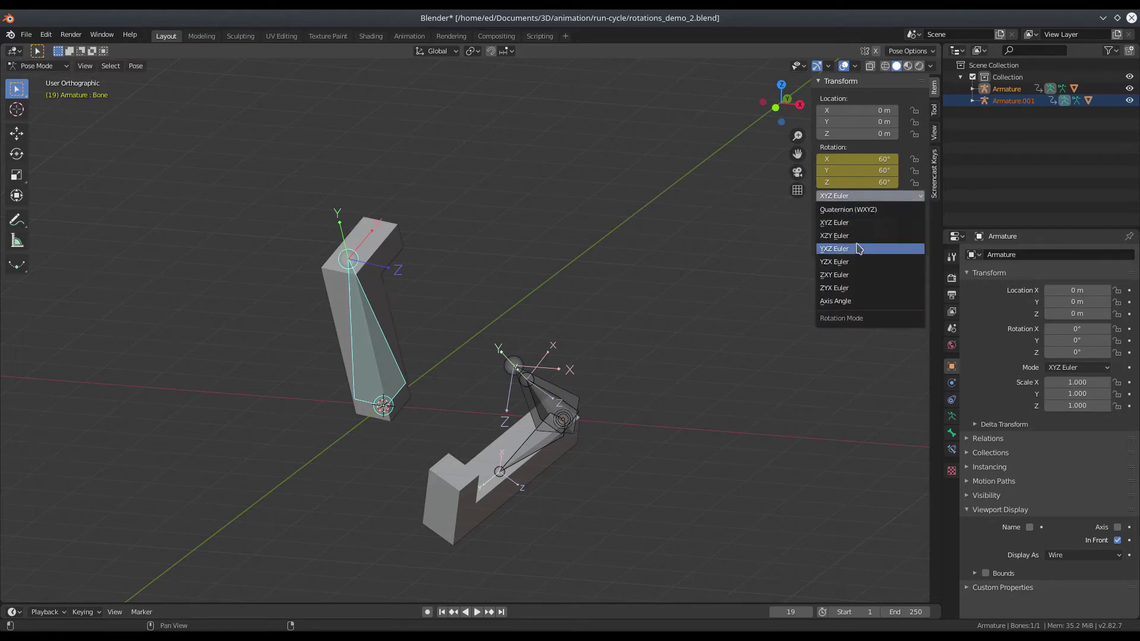
{"action": "left_click", "coordinate": [851, 288]}
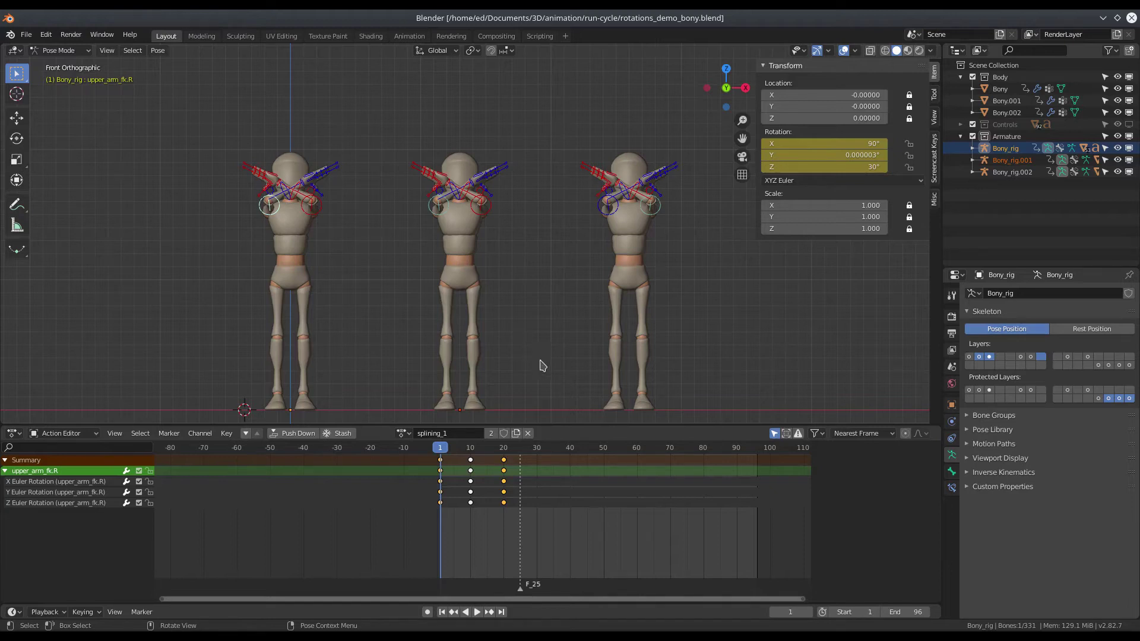
Visit the keyframes at frames 10 and 20 in rotations_demo_bony.blend to examine the arm poses of the three character rigs
{"action": "left_click", "coordinate": [764, 635]}
{"action": "key", "text": "Up"}
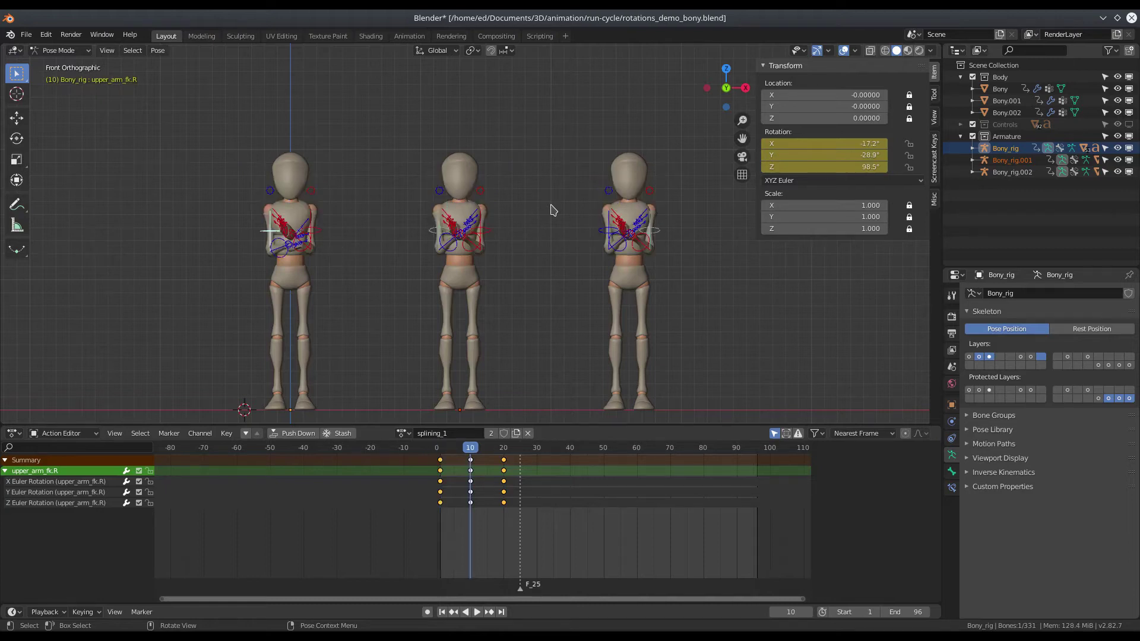
{"action": "key", "text": "Up"}
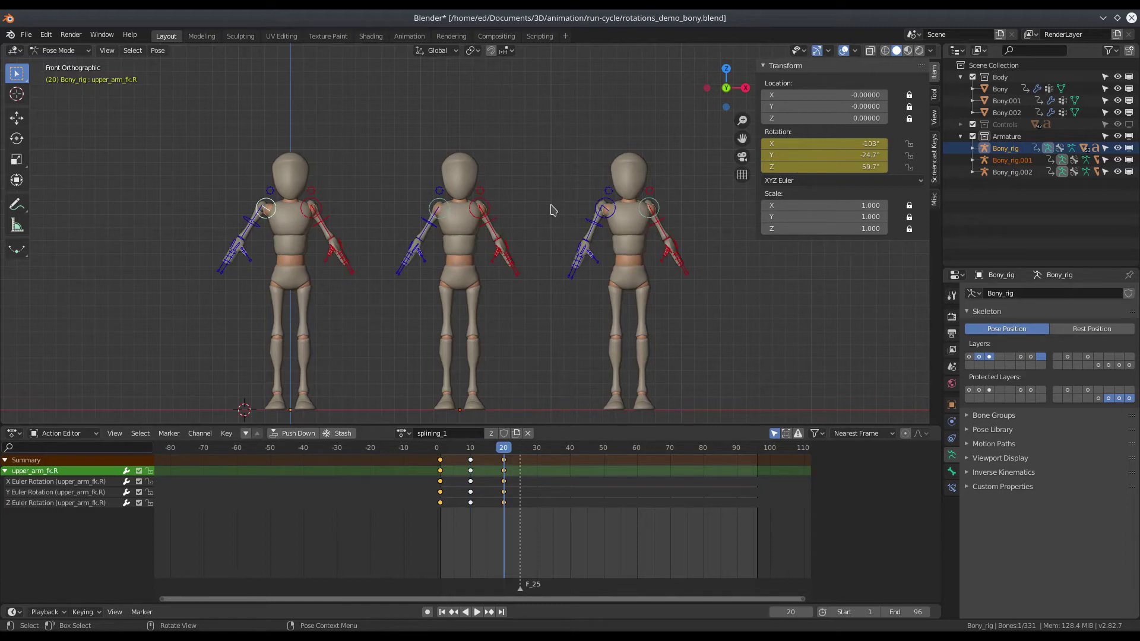
Play the arm animation from frame 1 to compare how the three rigs interpolate, and return to frame 1
{"action": "left_click", "coordinate": [442, 453]}
{"action": "key", "text": "space"}
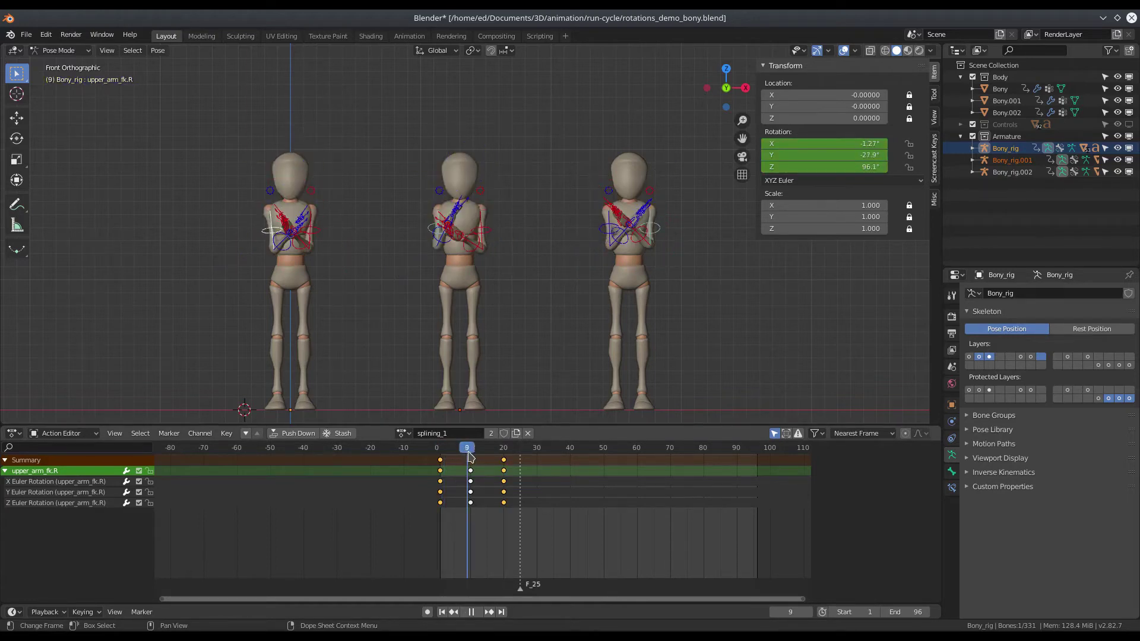
{"action": "left_click_drag", "start_coordinate": [497, 459], "coordinate": [440, 475]}
Inspect the rotation modes of the upper arm FK controls on Bony_rig, Bony_rig.001 and Bony_rig.002
{"action": "scroll", "coordinate": [284, 245], "scroll_direction": "up", "scroll_amount": 2}
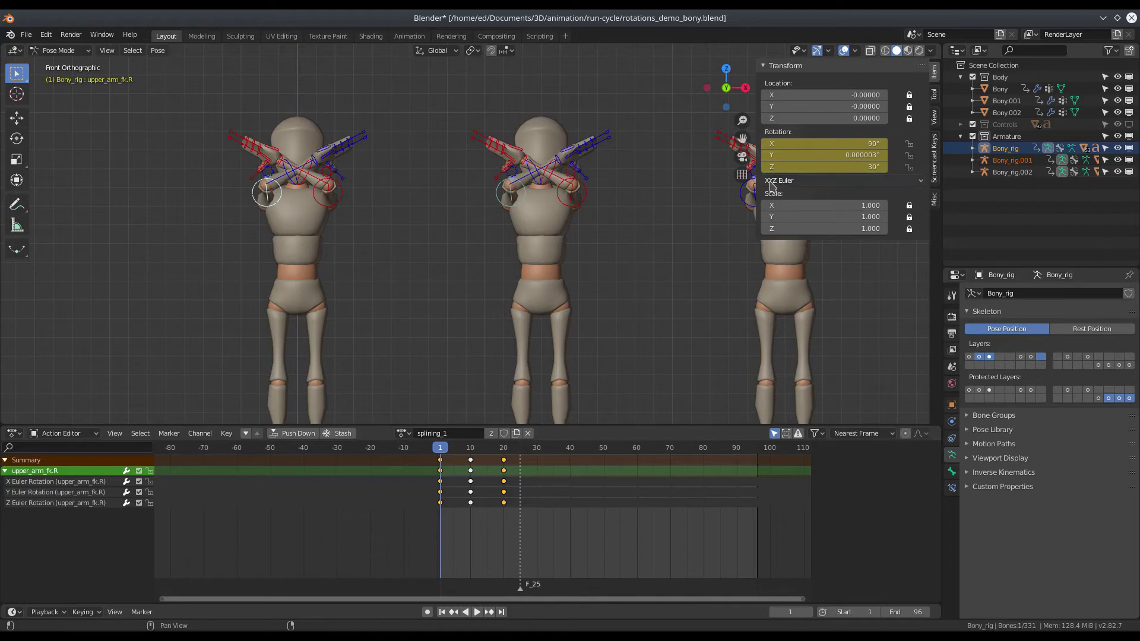
{"action": "left_click", "coordinate": [343, 205]}
{"action": "left_click", "coordinate": [497, 201]}
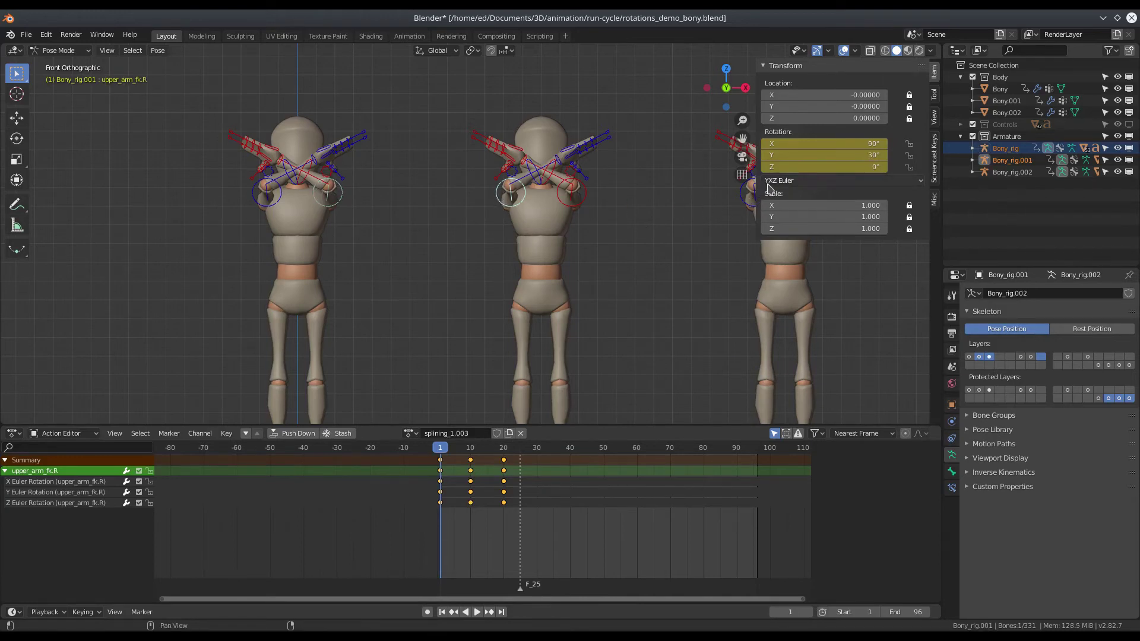
{"action": "left_click", "coordinate": [582, 199]}
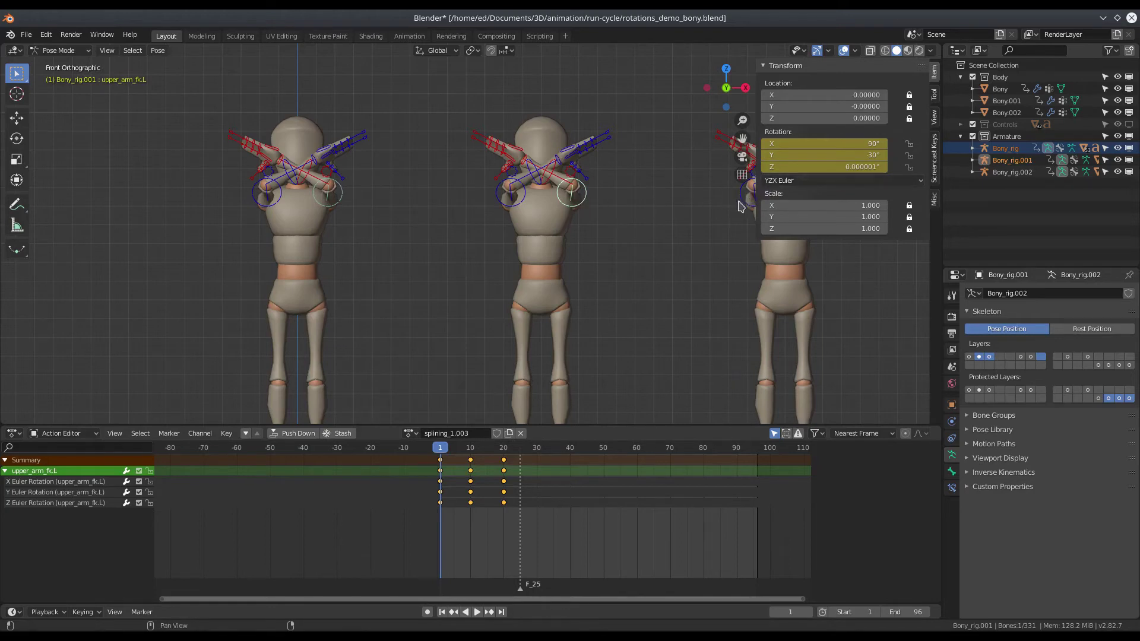
{"action": "middle_click_drag", "start_coordinate": [699, 292], "coordinate": [495, 276], "text": "shift"}
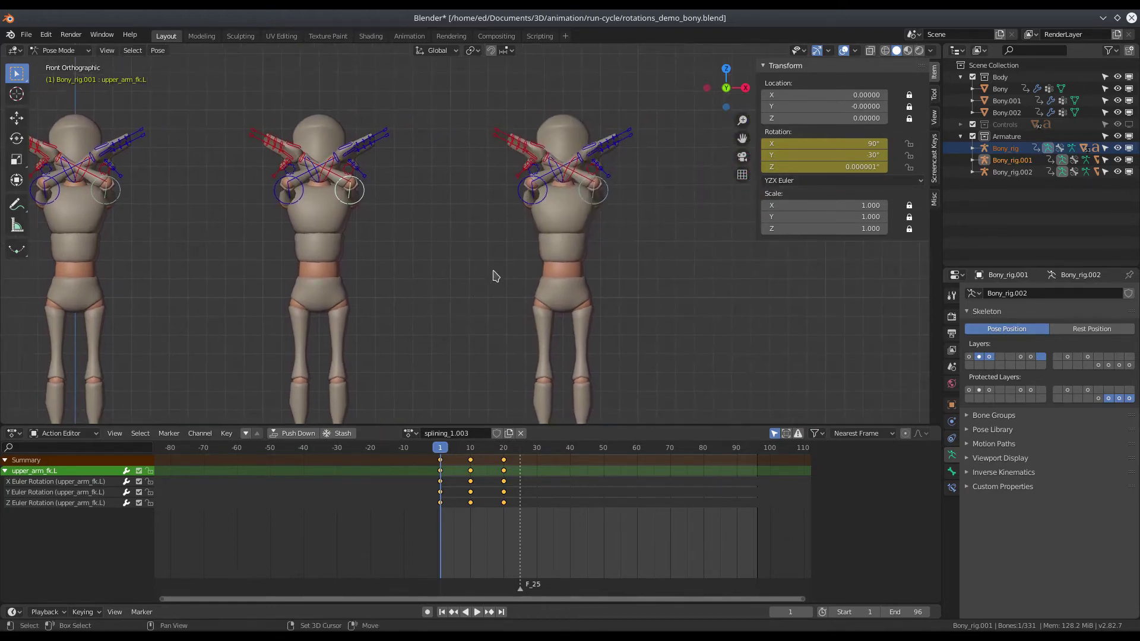
{"action": "left_click", "coordinate": [520, 203]}
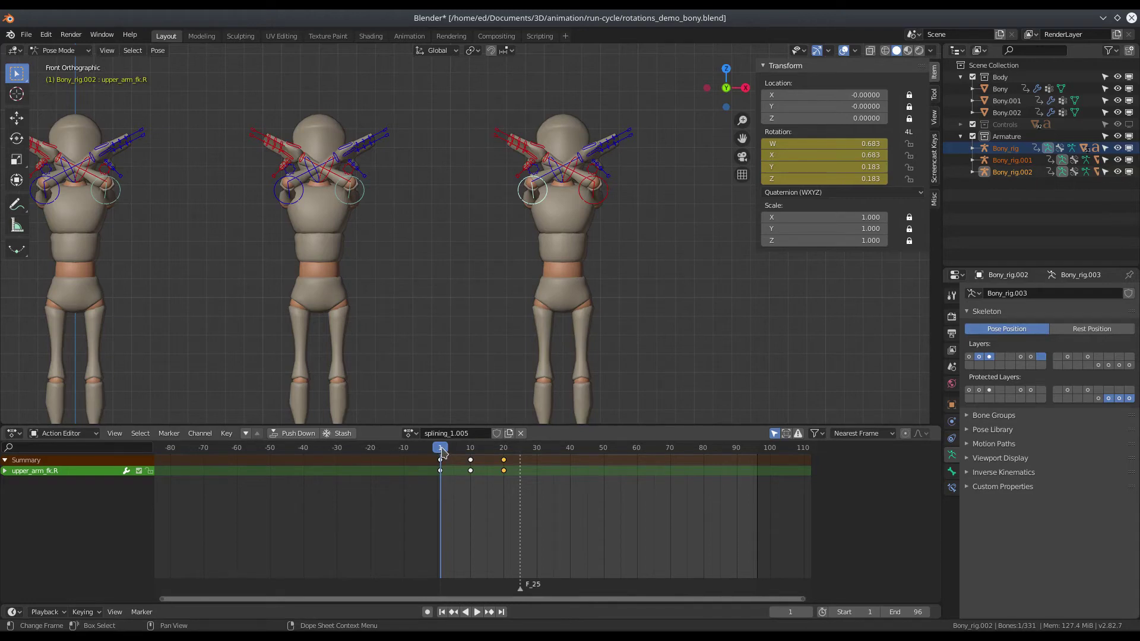
Replay the arm animation with Bony_rig.002's right upper arm control selected, and go back to frame 1
{"action": "key", "text": "space"}
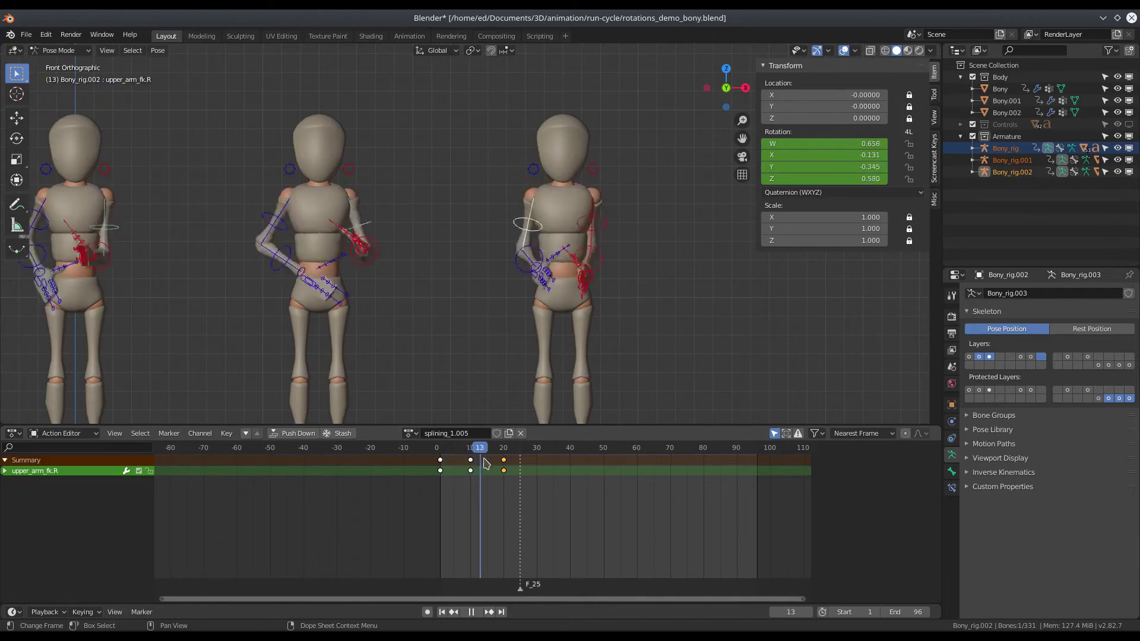
{"action": "left_click_drag", "start_coordinate": [496, 465], "coordinate": [440, 483]}
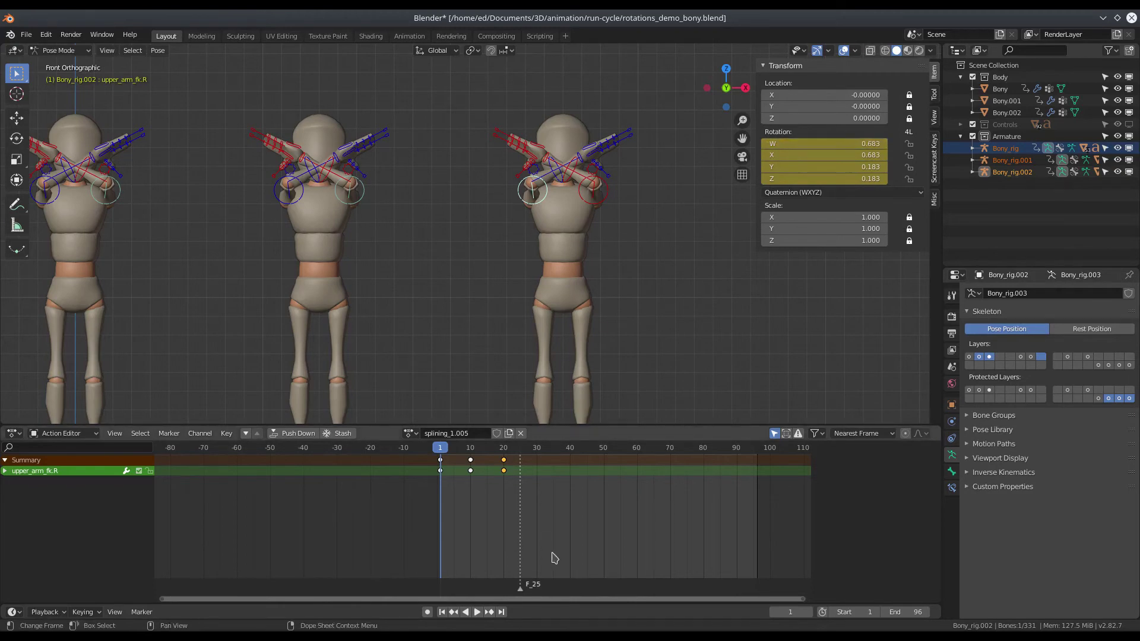
Switch the Action Editor to the Graph Editor and enlarge it to view the quaternion curves of Bony_rig.002's right upper arm control
{"action": "key", "text": "ctrl+Tab"}
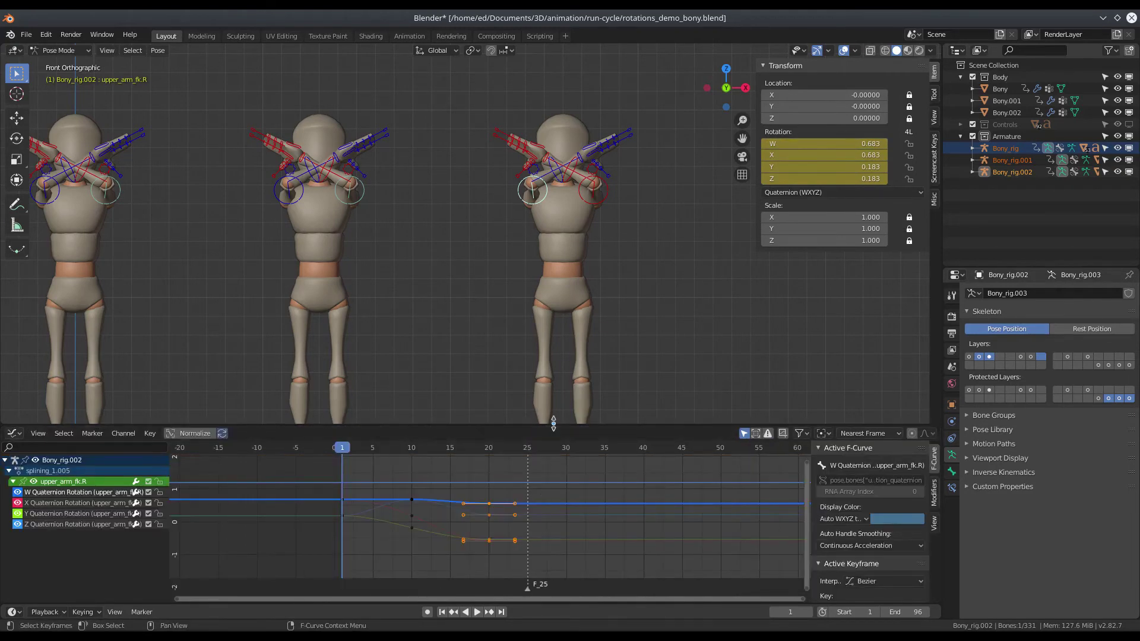
{"action": "left_click_drag", "start_coordinate": [553, 426], "coordinate": [557, 252]}
{"action": "scroll", "coordinate": [314, 444], "scroll_direction": "up", "scroll_amount": 3}
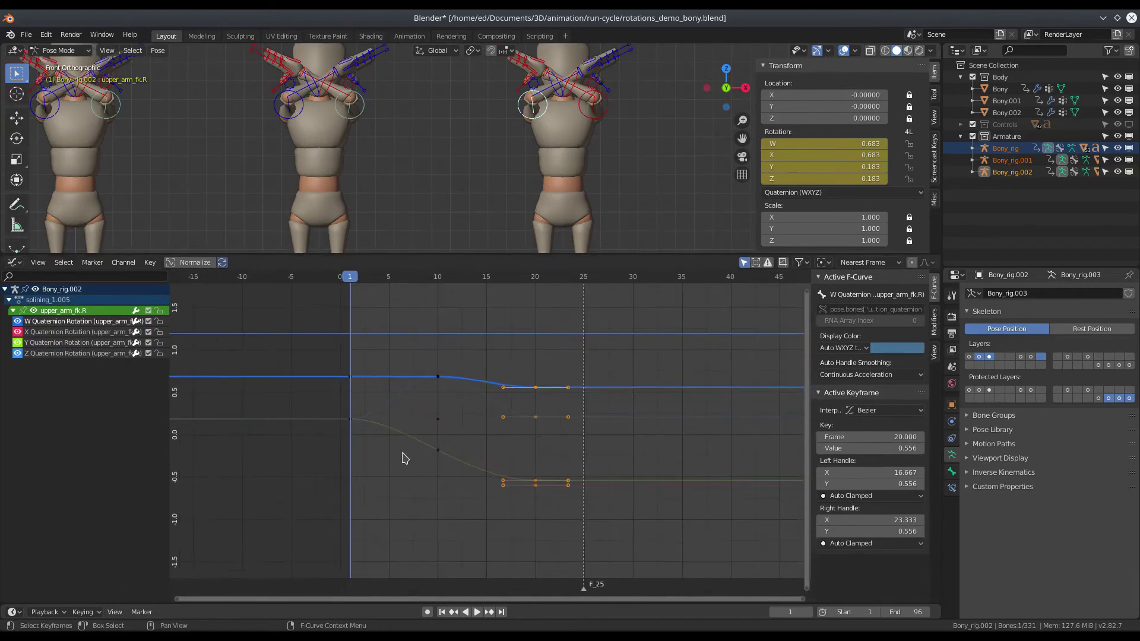
{"action": "middle_click_drag", "start_coordinate": [405, 455], "coordinate": [450, 466]}
{"action": "scroll", "coordinate": [407, 430], "scroll_direction": "up", "scroll_amount": 1}
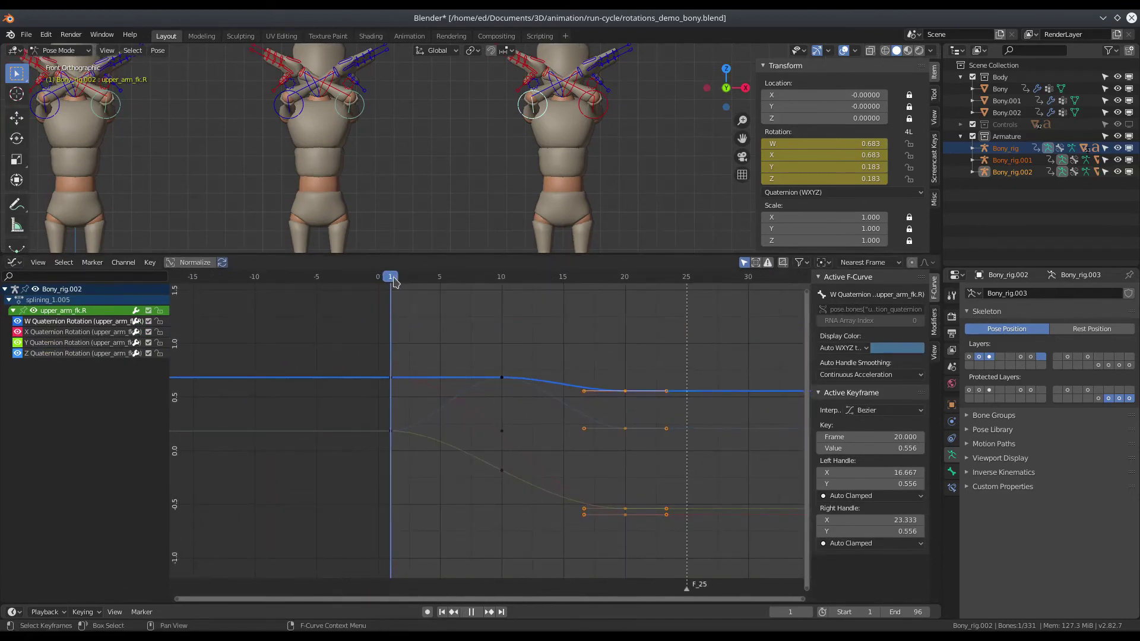
Select the W Quaternion Rotation keyframe at frame 10 and play the arm animation to compare the curves with the motion
{"action": "key", "text": "space"}
{"action": "key", "text": "Escape"}
{"action": "left_click", "coordinate": [500, 378]}
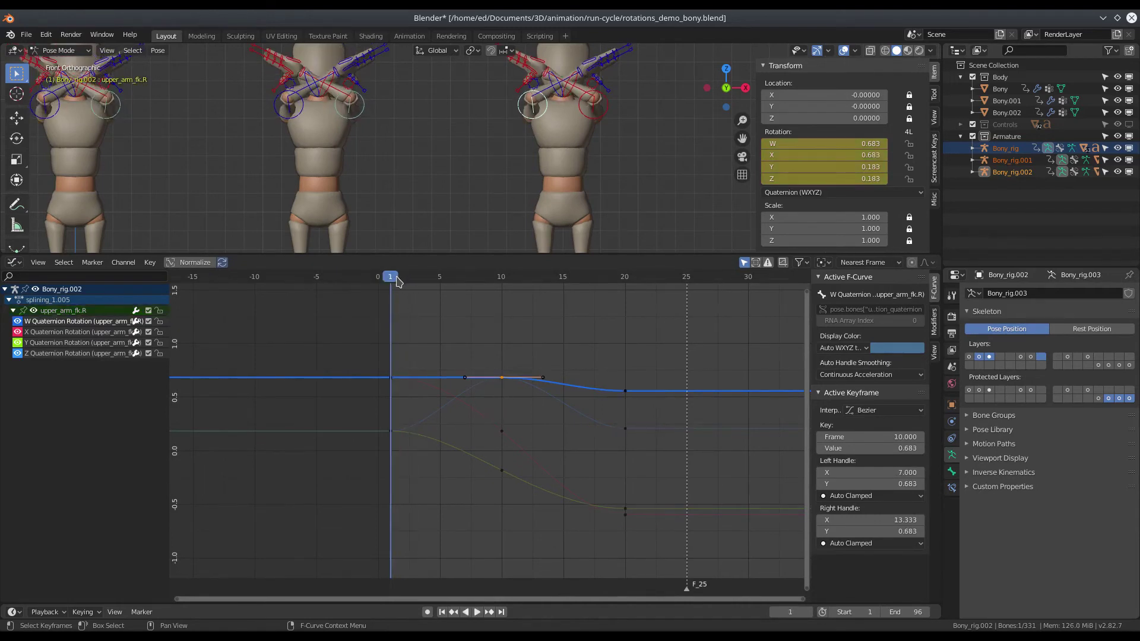
{"action": "key", "text": "space"}
{"action": "key", "text": "space"}
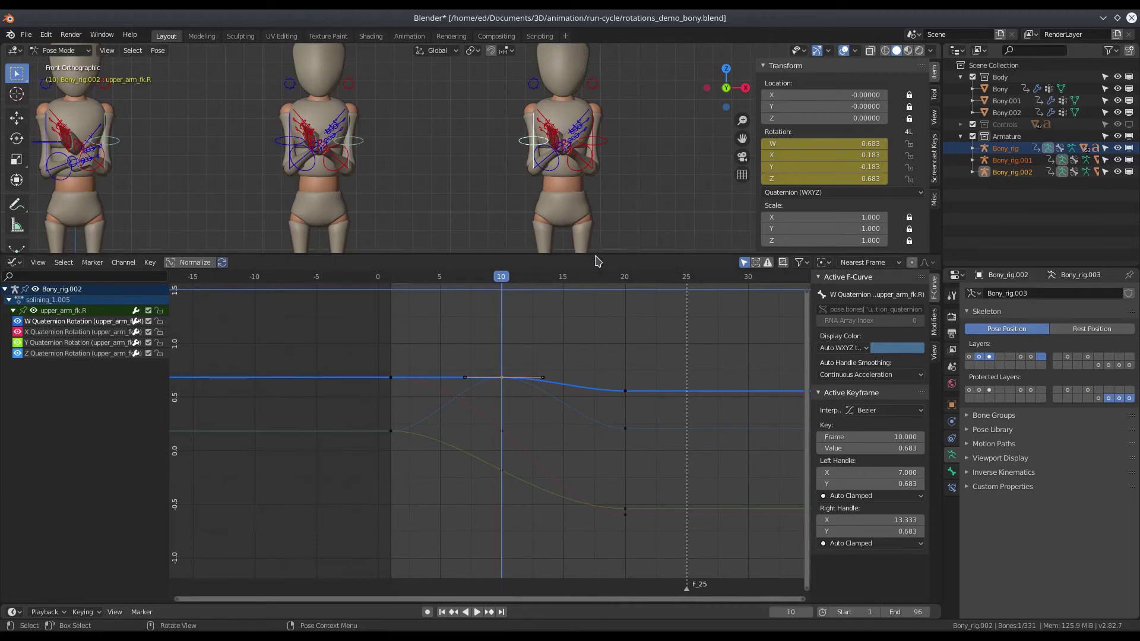
Give the 3D viewport more height, select Bony_rig.002's left upper arm FK control and move to frame 25
{"action": "left_click_drag", "start_coordinate": [595, 256], "coordinate": [588, 330]}
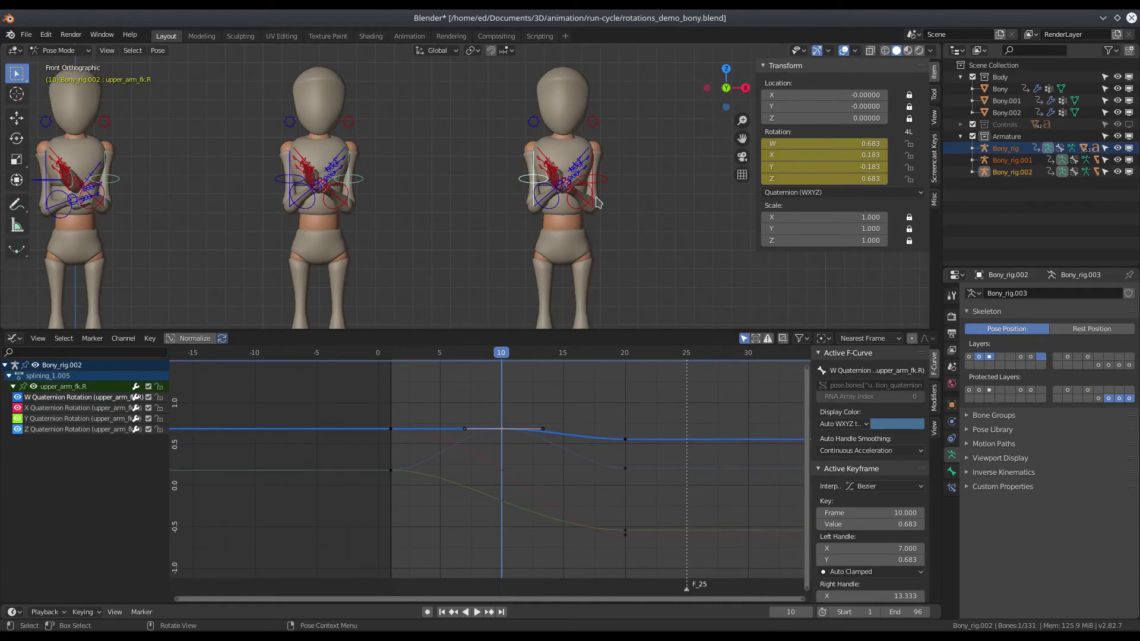
{"action": "left_click", "coordinate": [605, 182]}
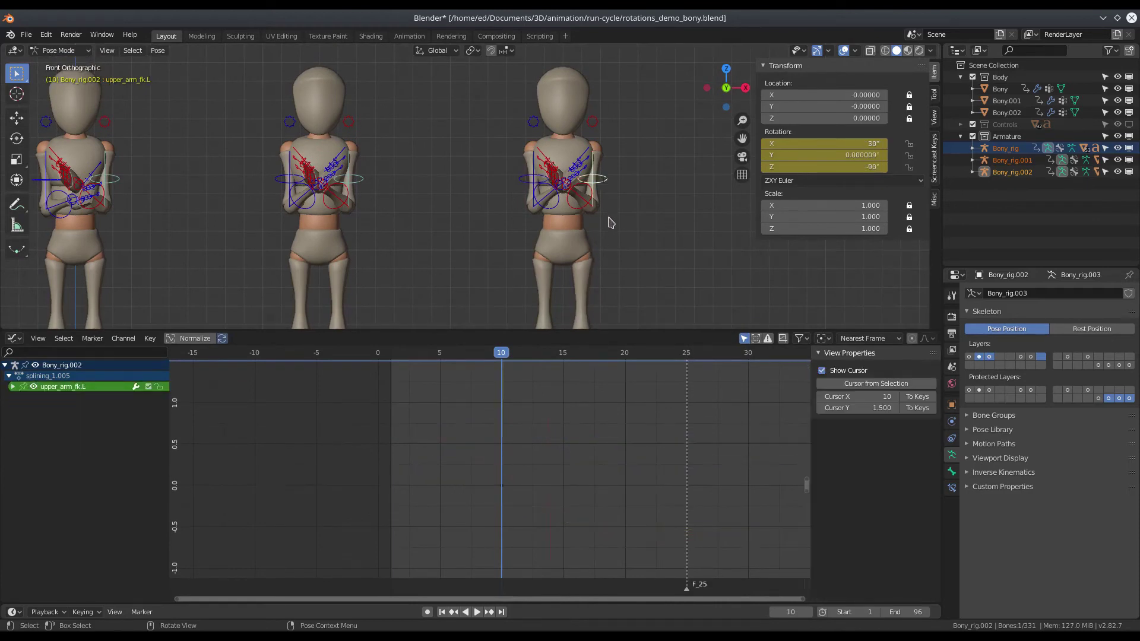
{"action": "left_click_drag", "start_coordinate": [501, 355], "coordinate": [683, 442]}
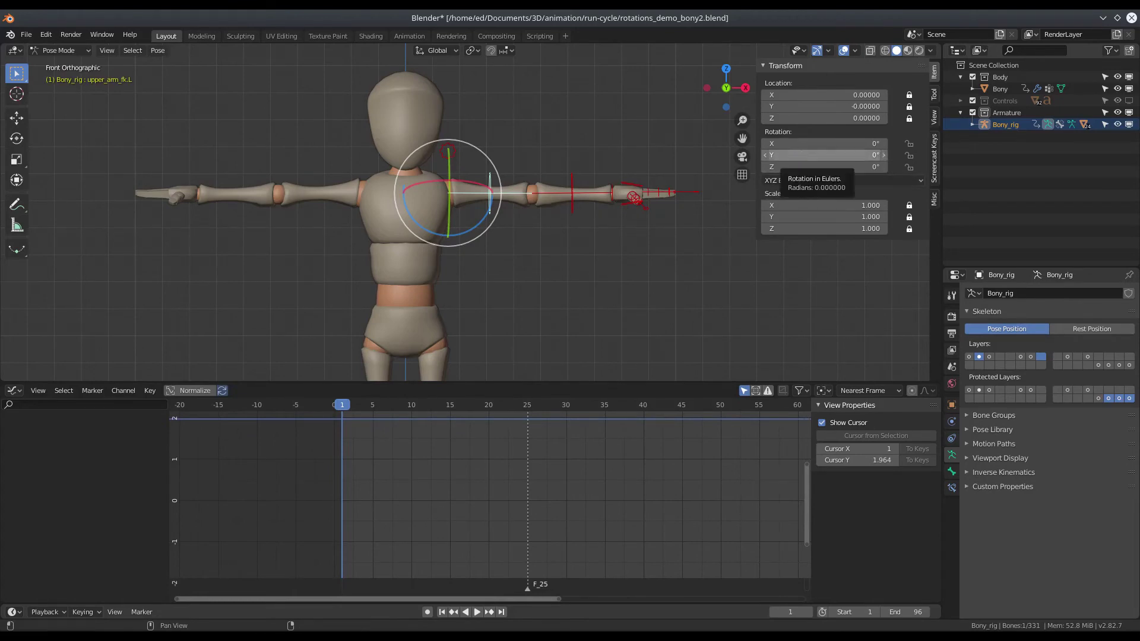
Set the Y rotation of the left upper arm FK control in rotations_demo_bony2.blend to 90°
{"action": "left_click", "coordinate": [791, 155]}
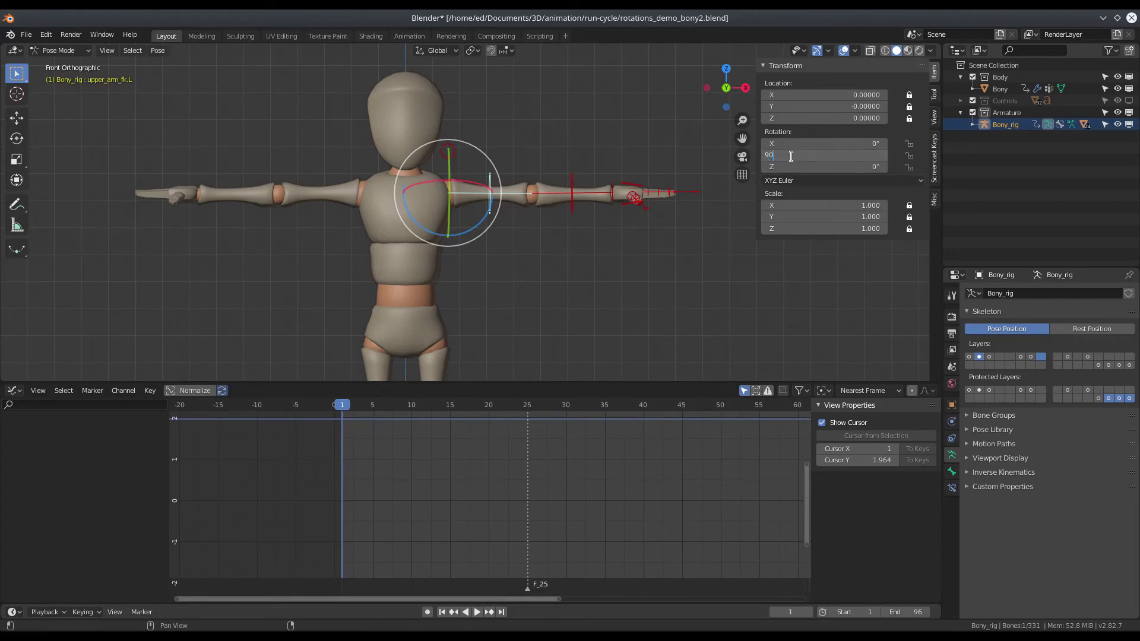
{"action": "type", "text": "90"}
{"action": "key", "text": "Return"}
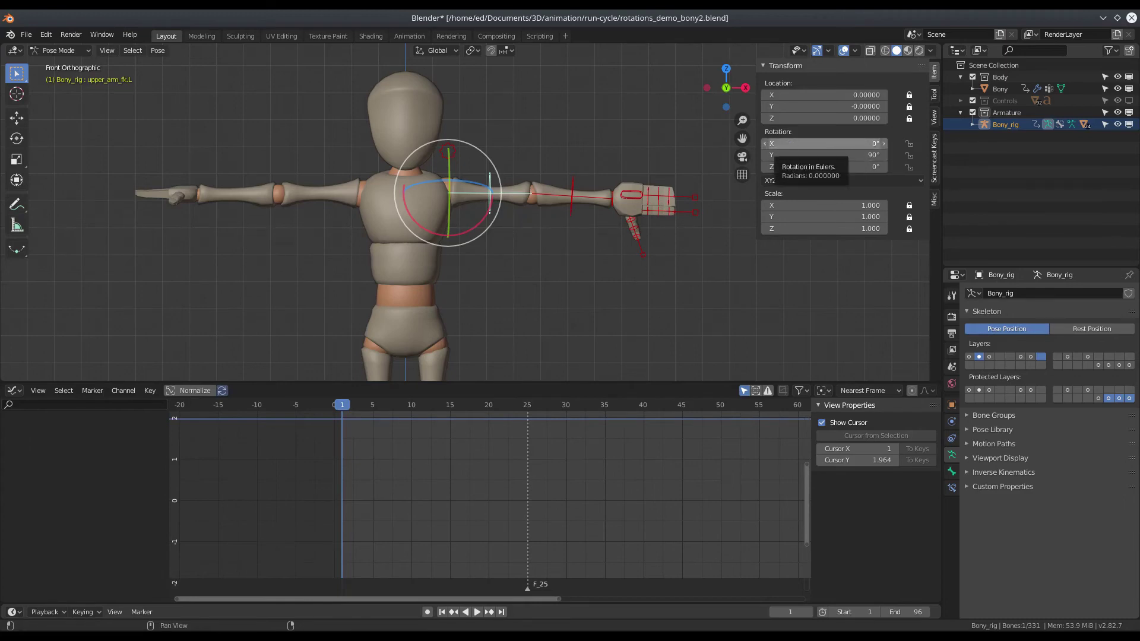
Try rotating the left upper arm about X, undo it, and try a Z rotation of about 35.3° before undoing that too
{"action": "left_click_drag", "start_coordinate": [807, 141], "coordinate": [864, 140]}
{"action": "key", "text": "ctrl+z"}
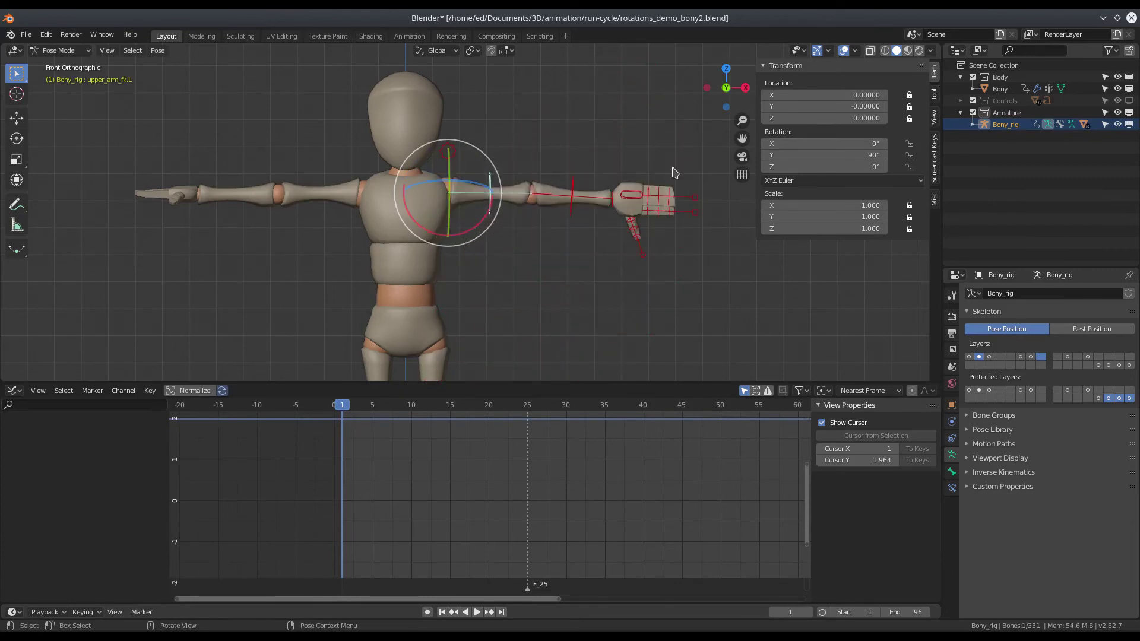
{"action": "left_click_drag", "start_coordinate": [825, 167], "coordinate": [788, 169]}
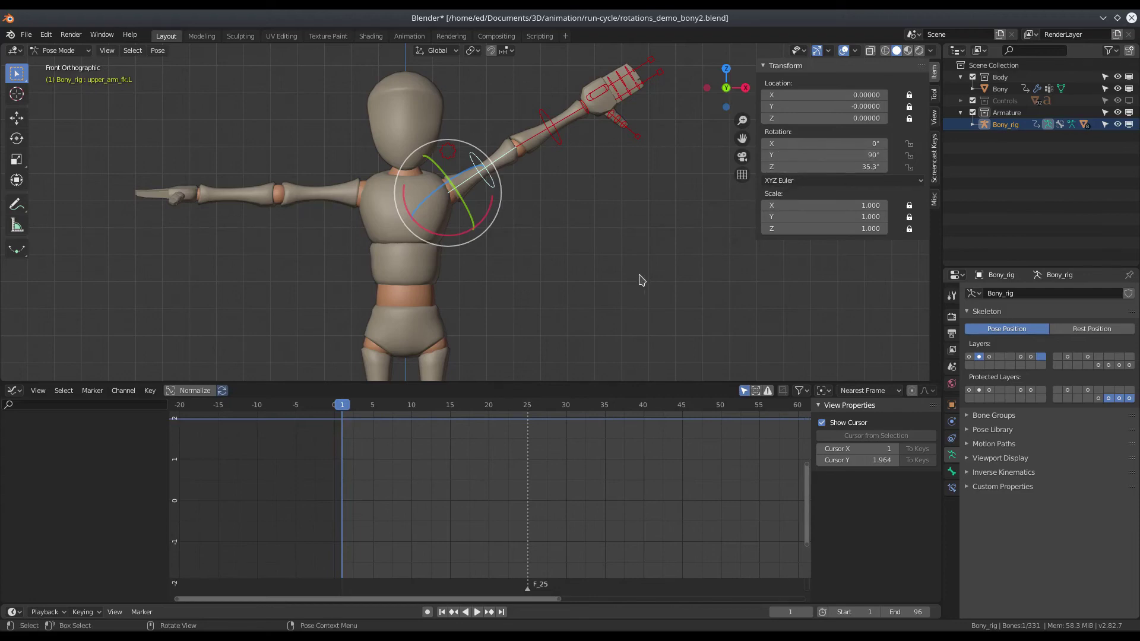
{"action": "key", "text": "ctrl"}
{"action": "key", "text": "ctrl+z"}
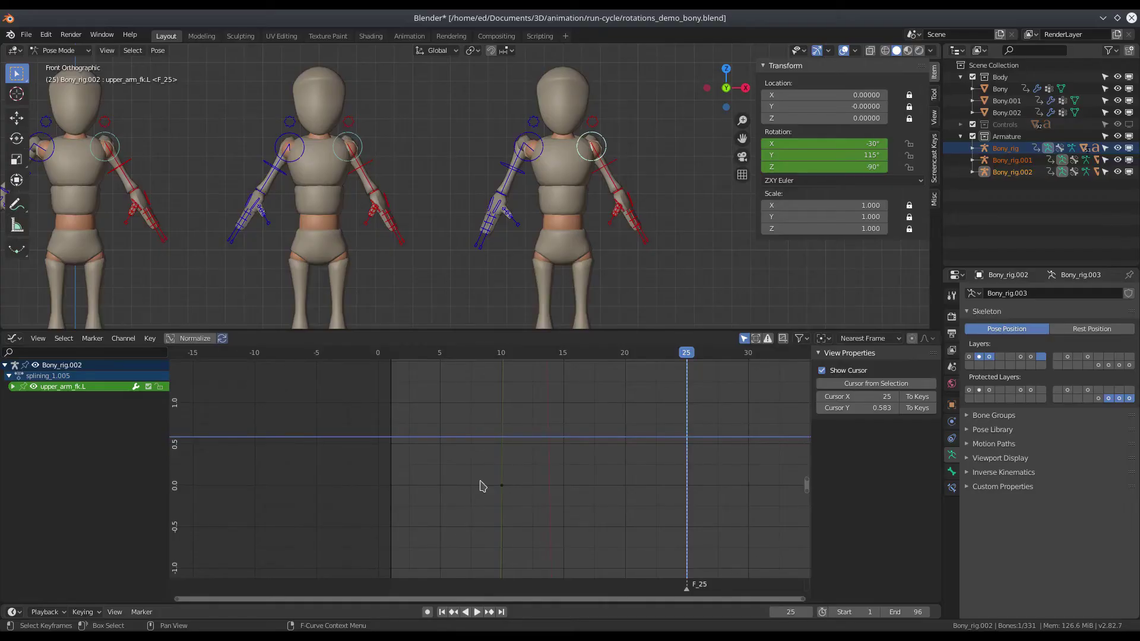
Clear the rotation of Bony_rig.002's left upper arm FK control at frame 25 in rotations_demo_bony.blend
{"action": "scroll", "coordinate": [591, 190], "scroll_direction": "up", "scroll_amount": 5}
{"action": "mouse_move", "coordinate": [591, 190]}
{"action": "middle_mouse_down"}
{"action": "mouse_move", "coordinate": [544, 213]}
{"action": "mouse_move", "coordinate": [578, 199]}
{"action": "middle_mouse_up"}
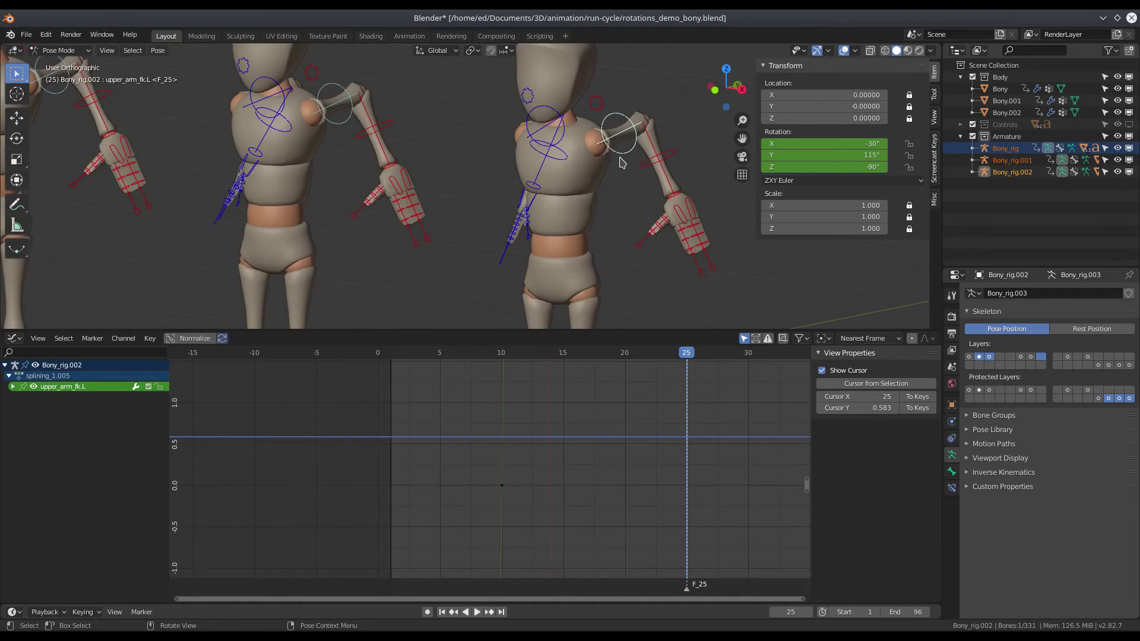
{"action": "key", "text": "alt+r"}
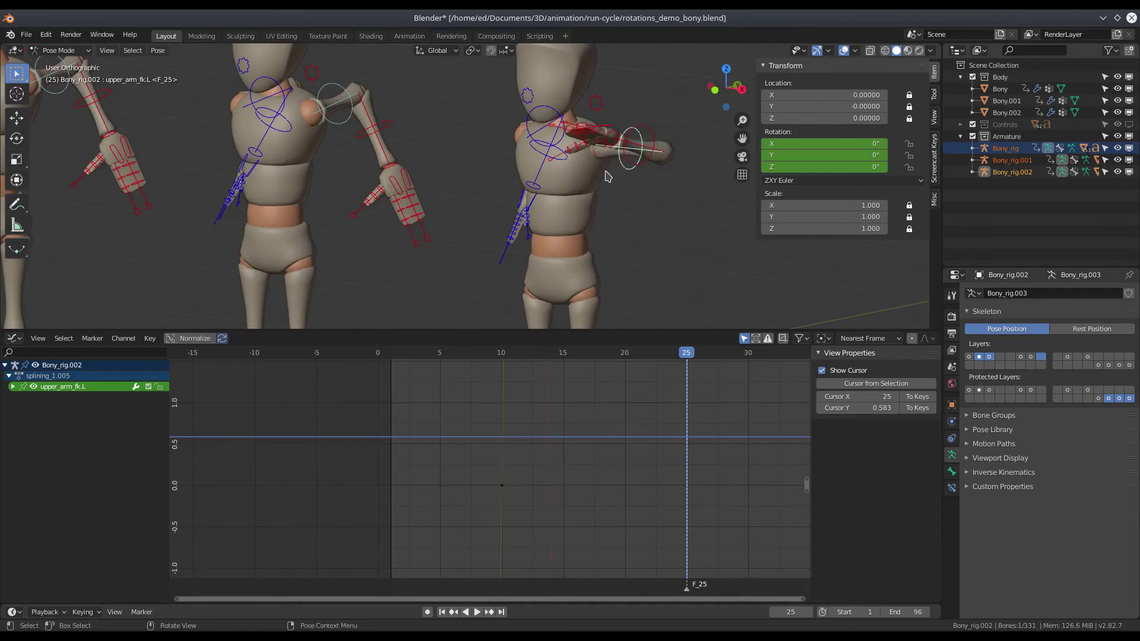
{"action": "middle_click_drag", "start_coordinate": [596, 195], "coordinate": [677, 146]}
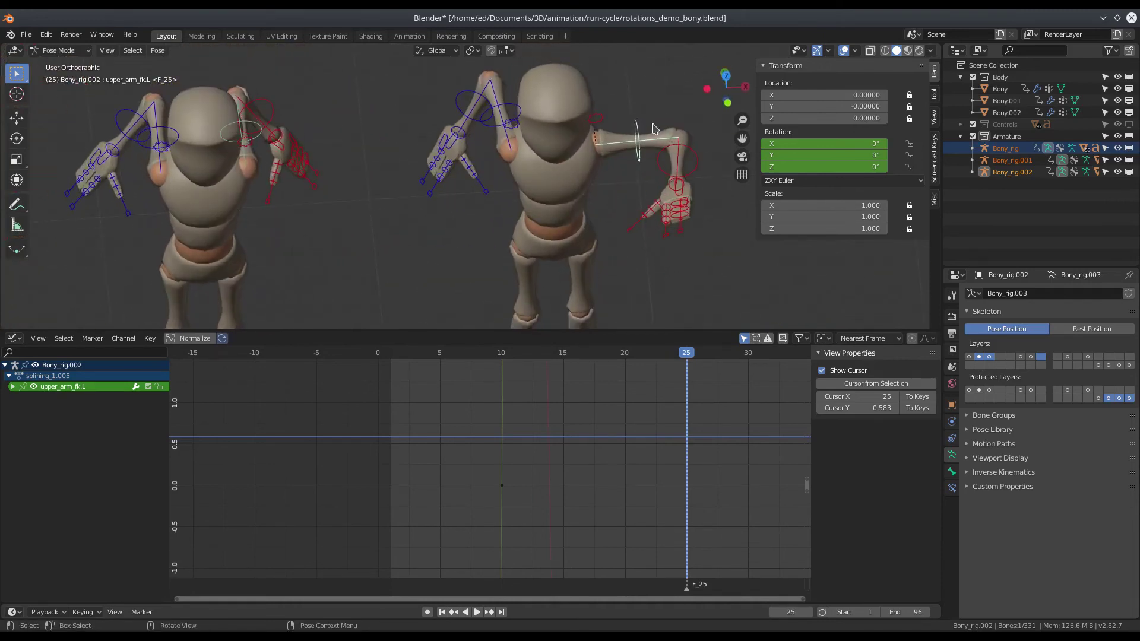
Enable the Rotate object gizmo to show the rotation axes of Bony_rig.002's left upper arm control
{"action": "scroll", "coordinate": [629, 187], "scroll_direction": "up", "scroll_amount": 3}
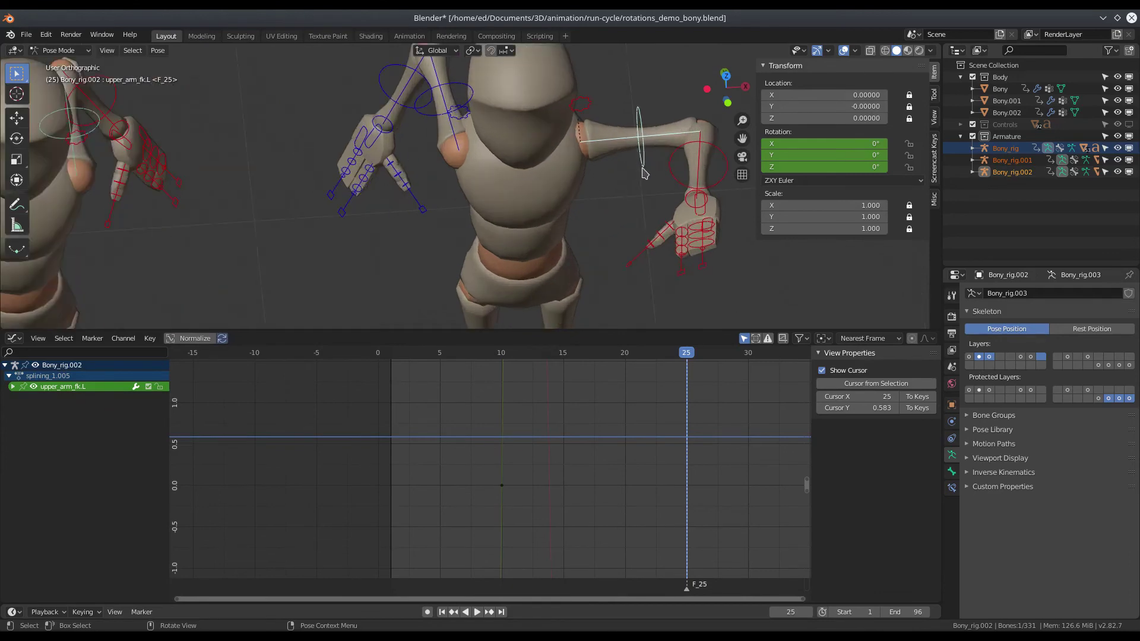
{"action": "left_click", "coordinate": [829, 50]}
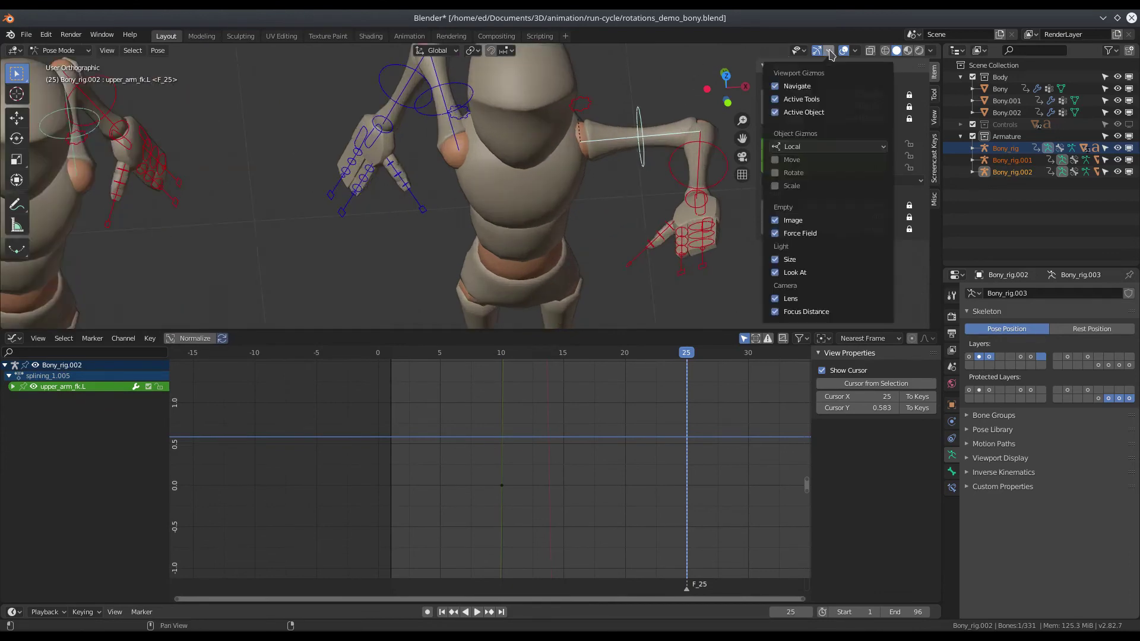
{"action": "left_click", "coordinate": [775, 173]}
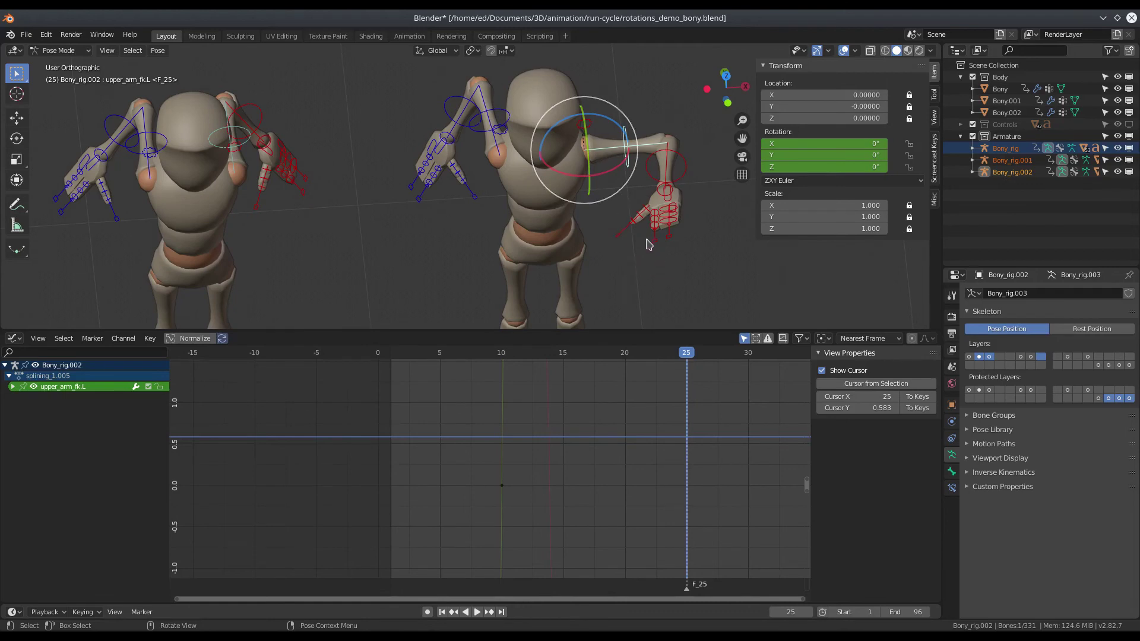
Examine the rotation gizmo's axes on Bony_rig.002's left arm from the side, above and front
{"action": "middle_click_drag", "start_coordinate": [651, 246], "coordinate": [581, 235]}
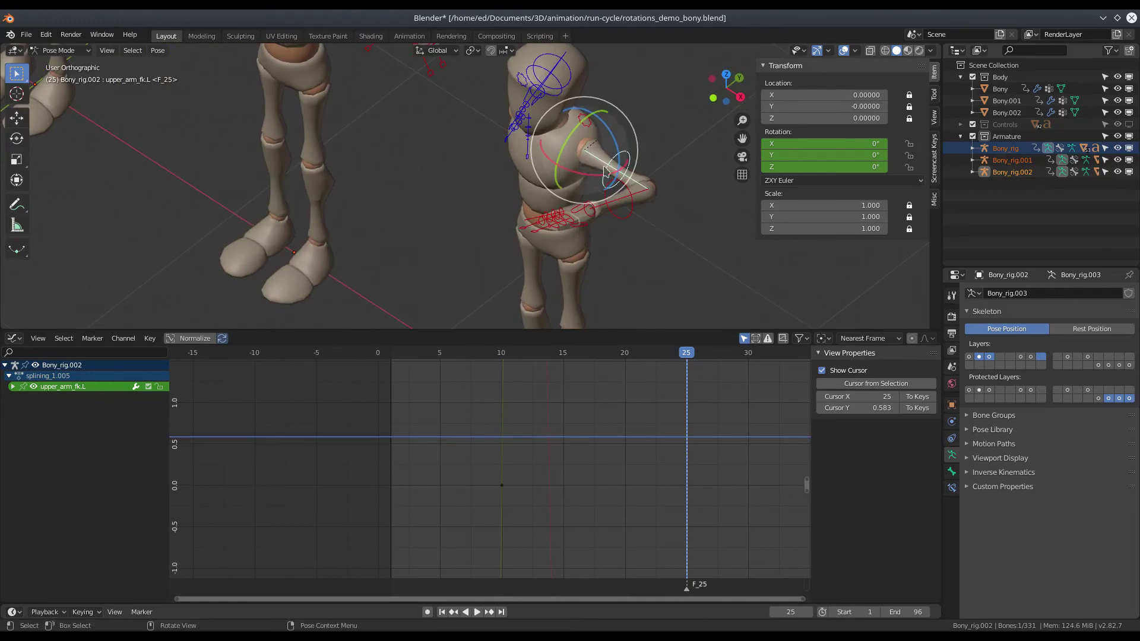
{"action": "scroll", "coordinate": [607, 181], "scroll_direction": "up", "scroll_amount": 2}
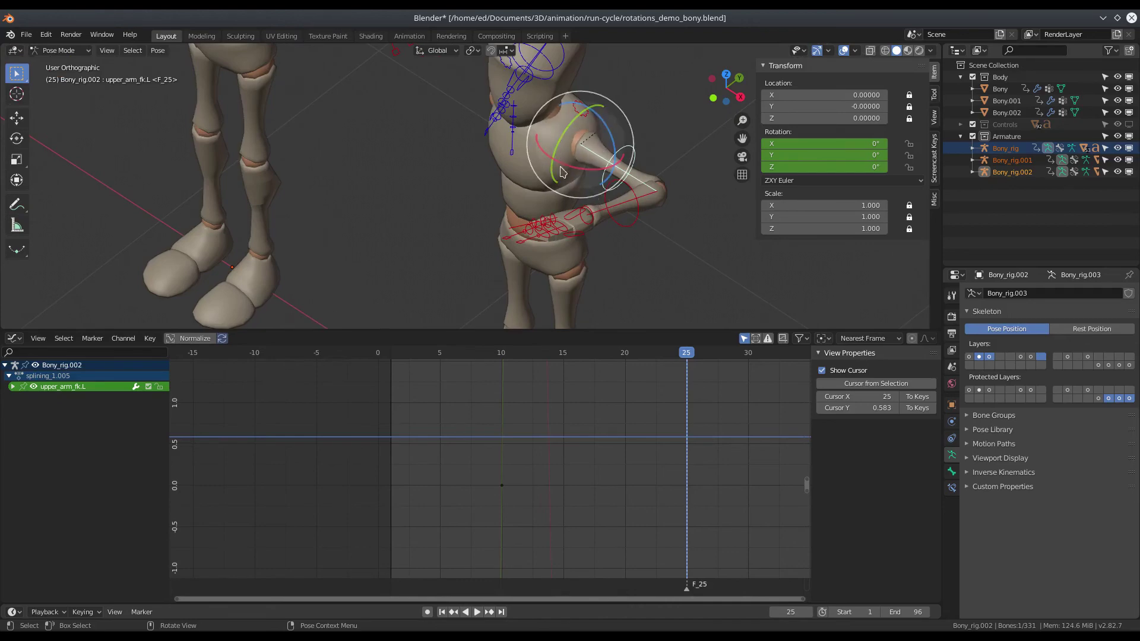
{"action": "middle_click_drag", "start_coordinate": [604, 249], "coordinate": [548, 206]}
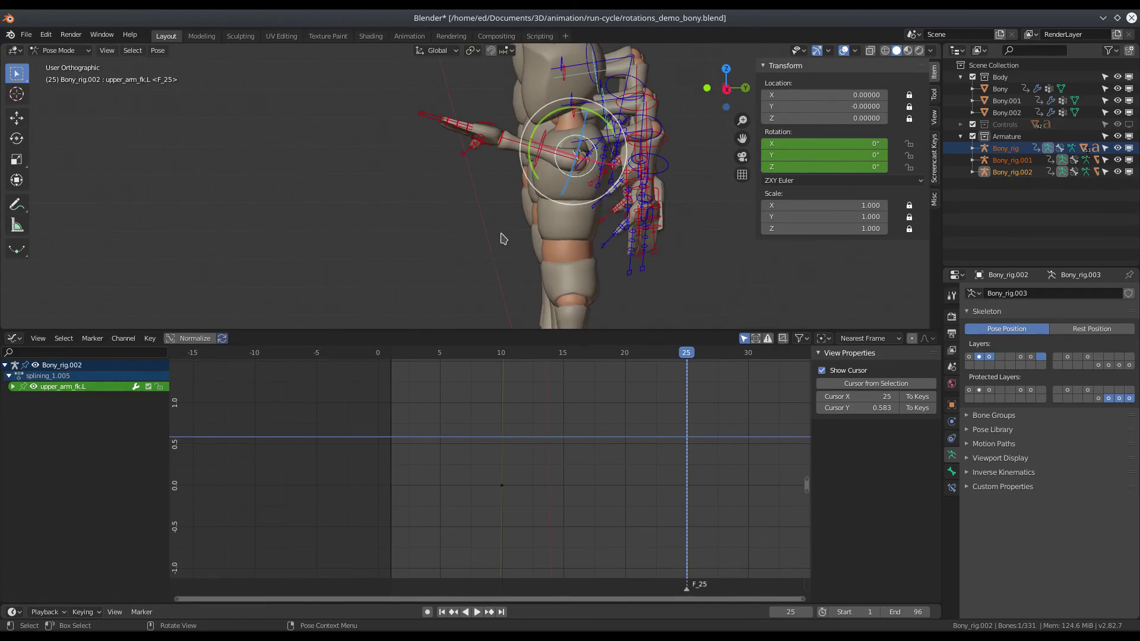
{"action": "middle_click_drag", "start_coordinate": [423, 136], "coordinate": [585, 128]}
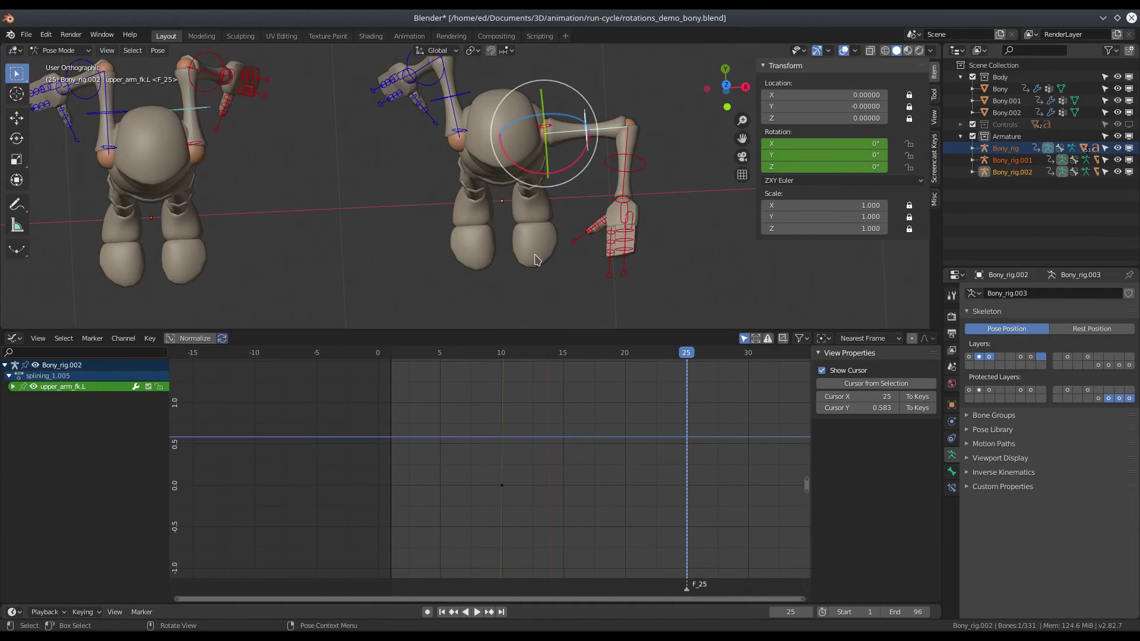
{"action": "middle_click_drag", "start_coordinate": [535, 255], "coordinate": [536, 169]}
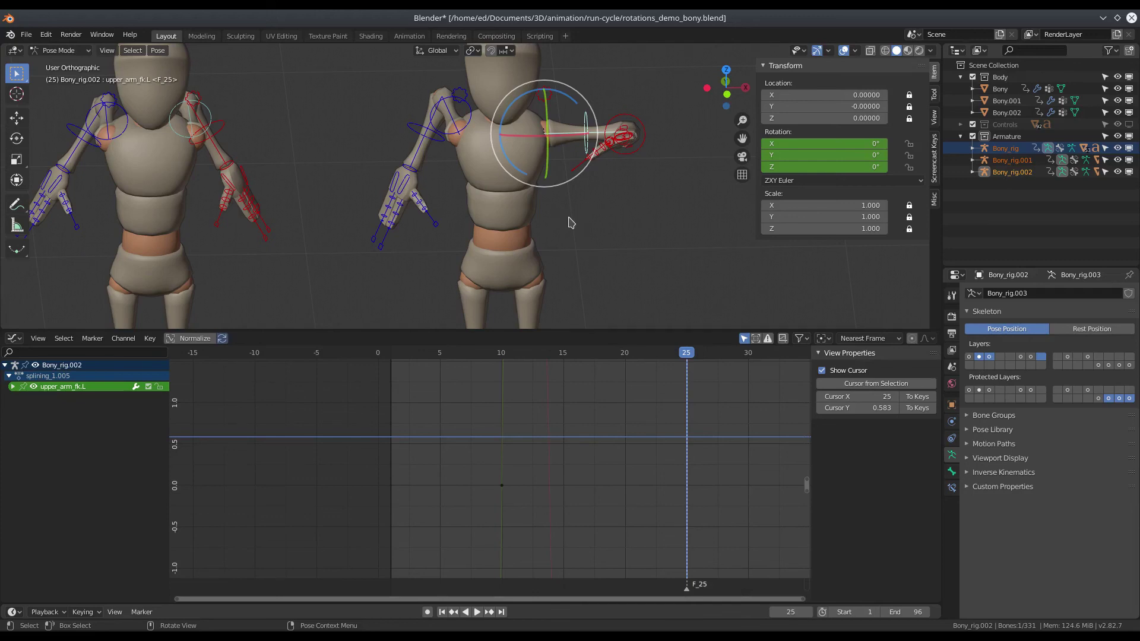
{"action": "middle_click_drag", "start_coordinate": [585, 211], "coordinate": [466, 129]}
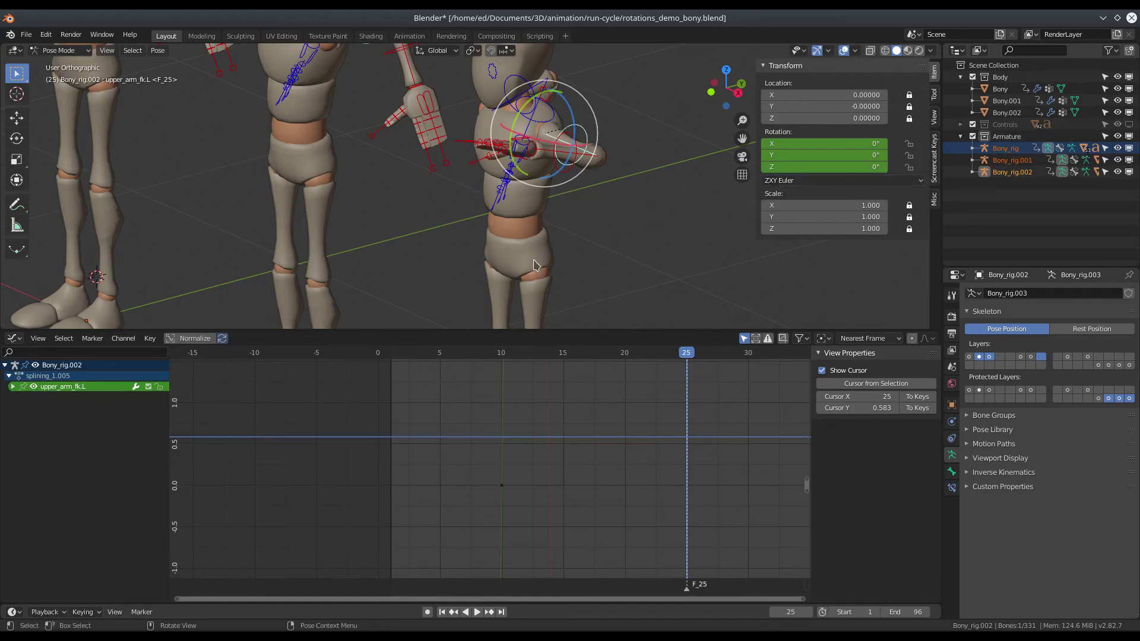
{"action": "middle_click_drag", "start_coordinate": [550, 262], "coordinate": [602, 265]}
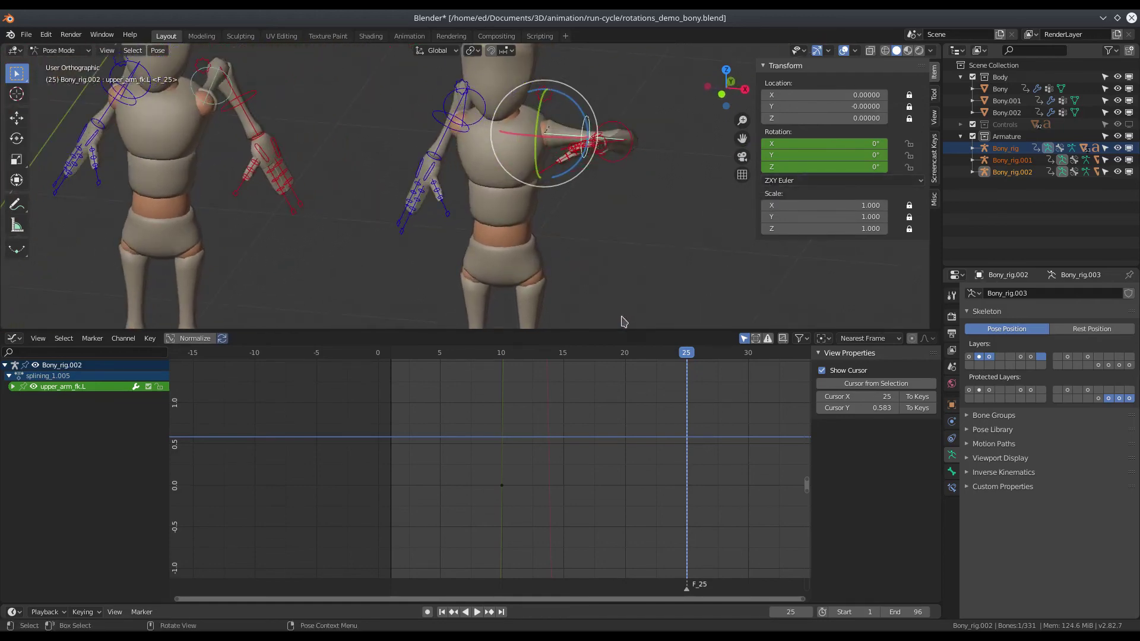
Examine the left upper arm's Euler curves from frame 1 to 20, selecting the Z and Y keyframes at frame 10 and finally all keyframes
{"action": "left_click_drag", "start_coordinate": [684, 351], "coordinate": [390, 363]}
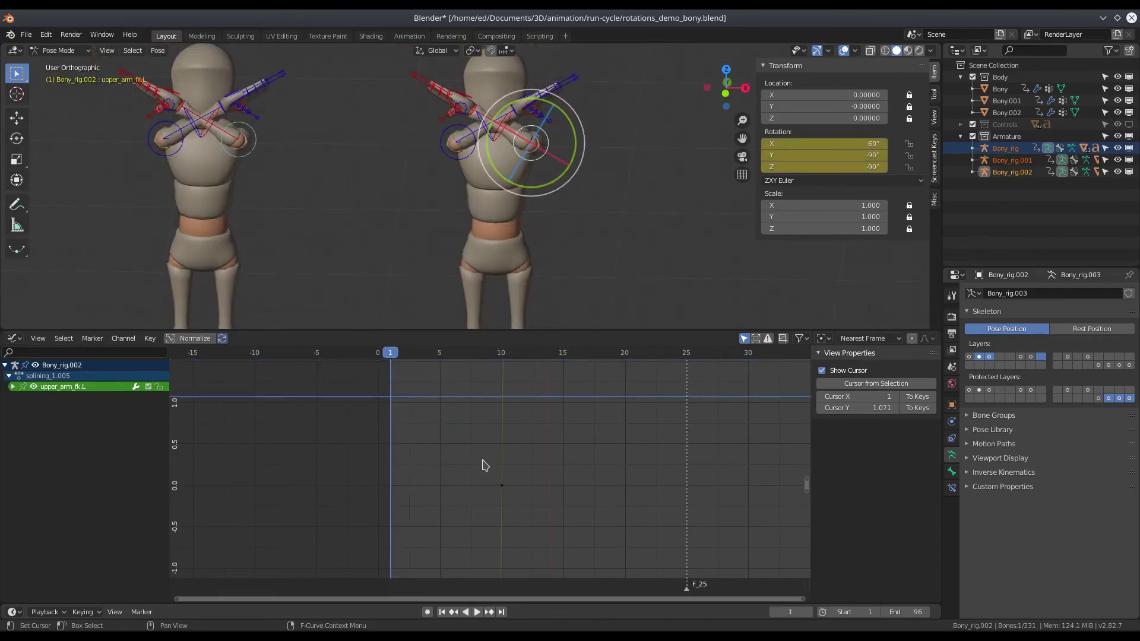
{"action": "key", "text": "Home"}
{"action": "left_click", "coordinate": [479, 532]}
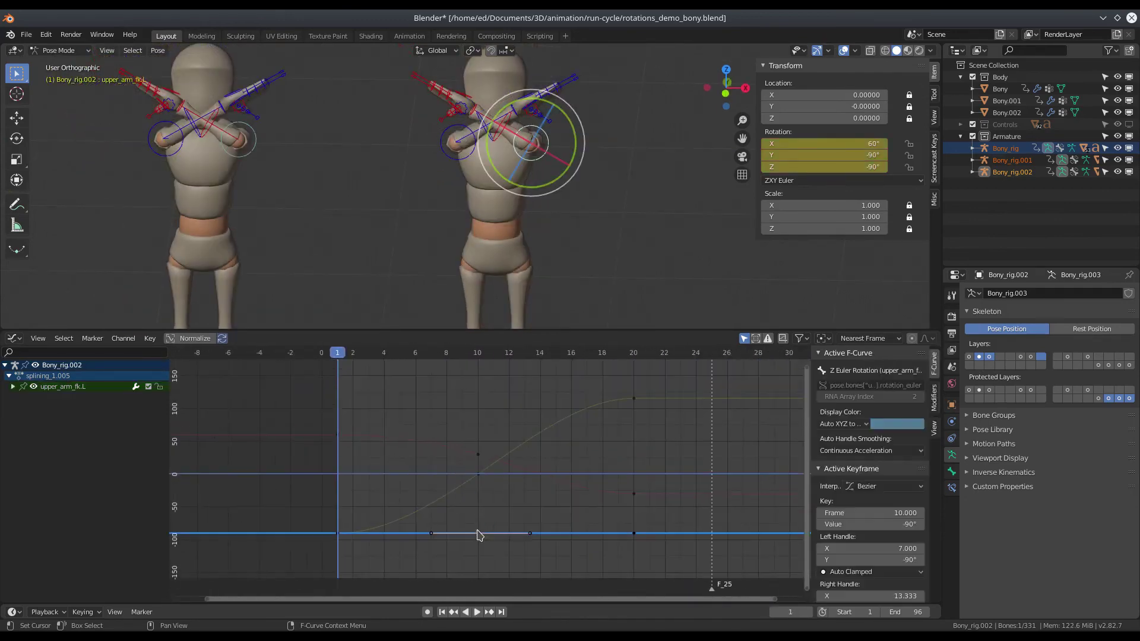
{"action": "left_click", "coordinate": [480, 456]}
{"action": "left_click", "coordinate": [478, 474]}
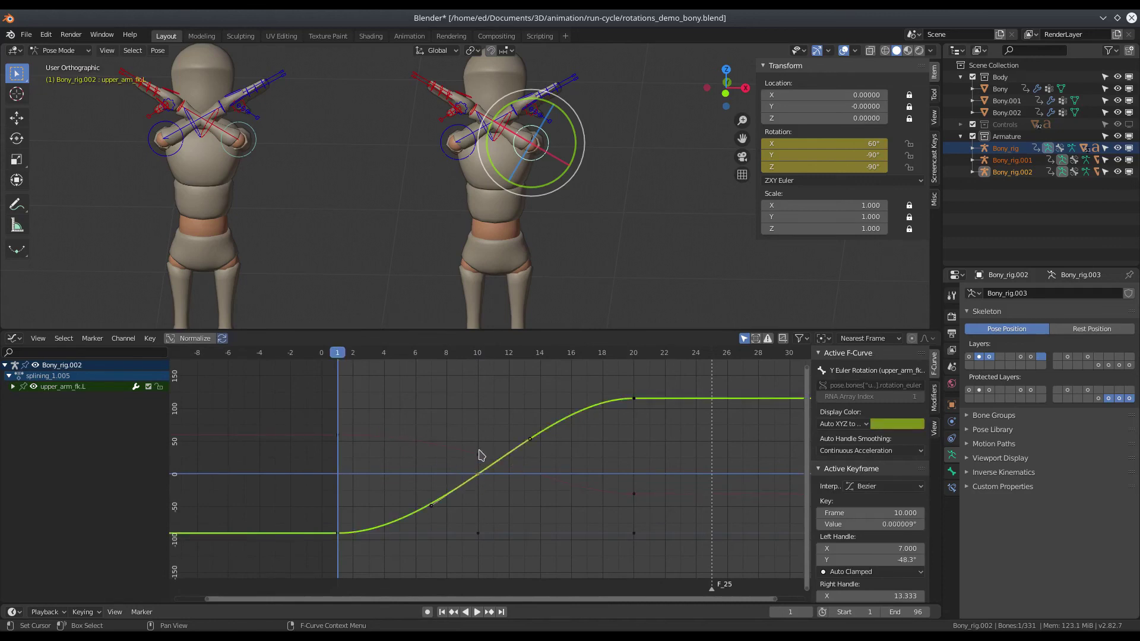
{"action": "key", "text": "a"}
{"action": "left_click_drag", "start_coordinate": [353, 356], "coordinate": [634, 356]}
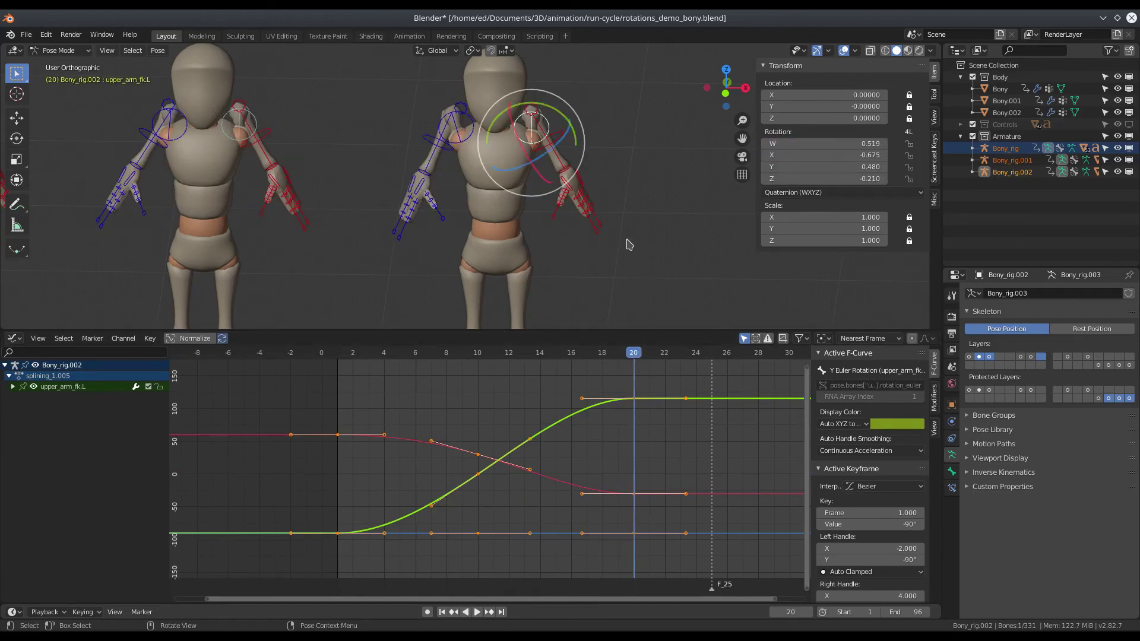